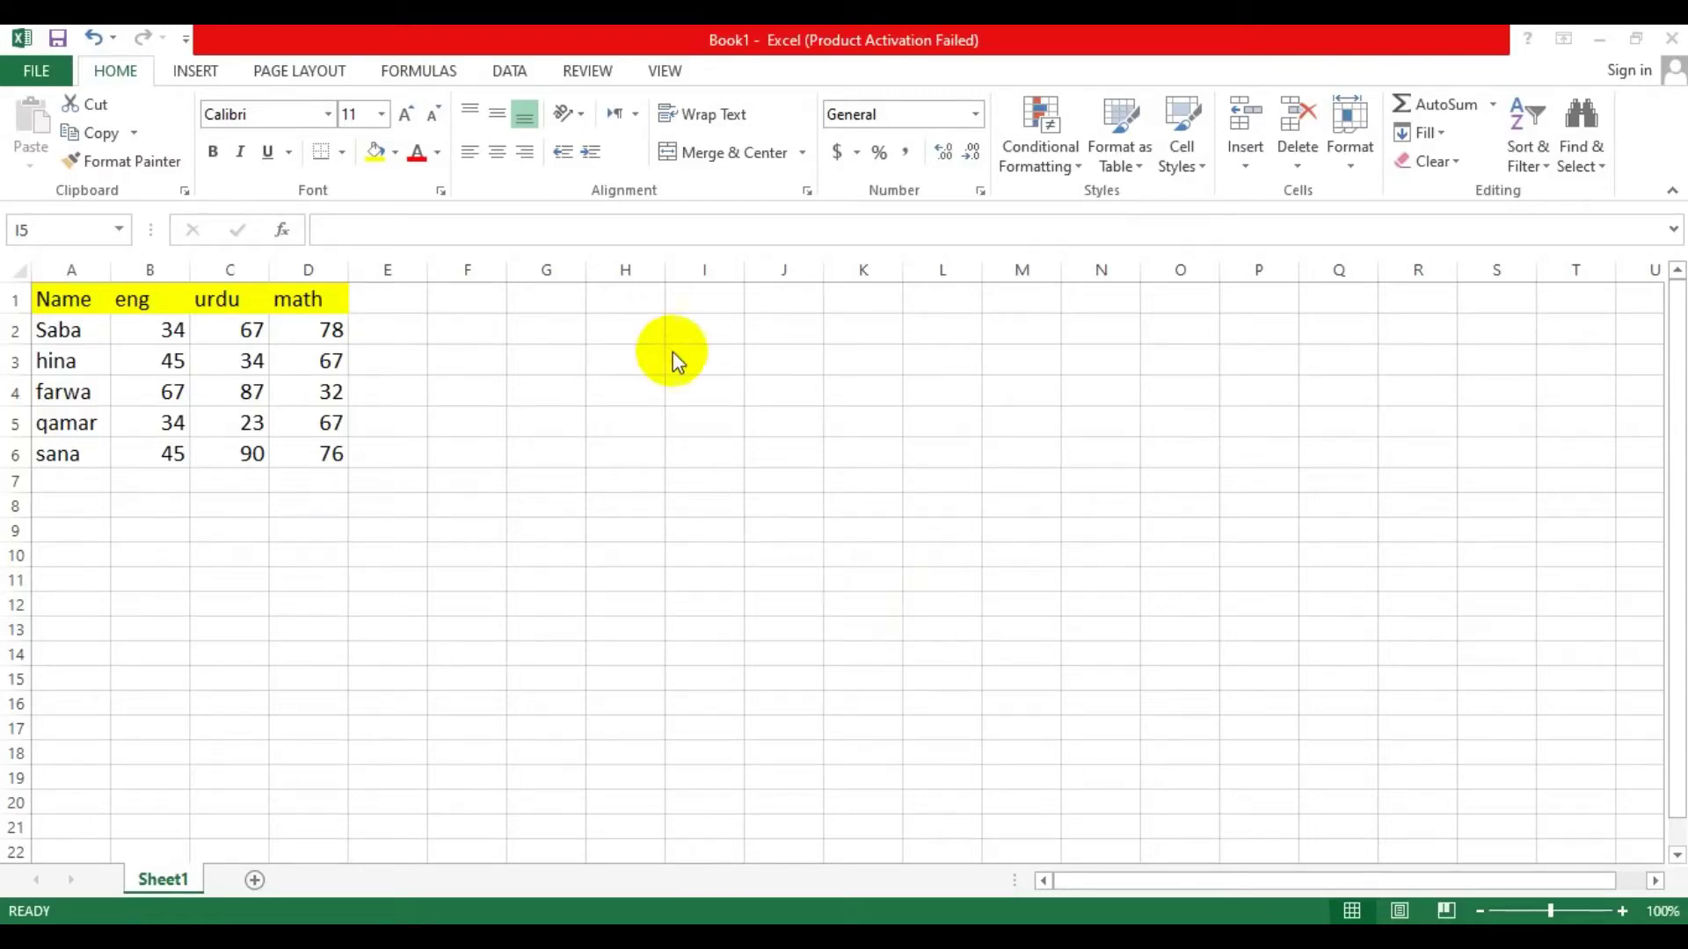
Step: Start protecting Sheet1, disallowing selection of both locked and unlocked cells
left_click(595, 42)
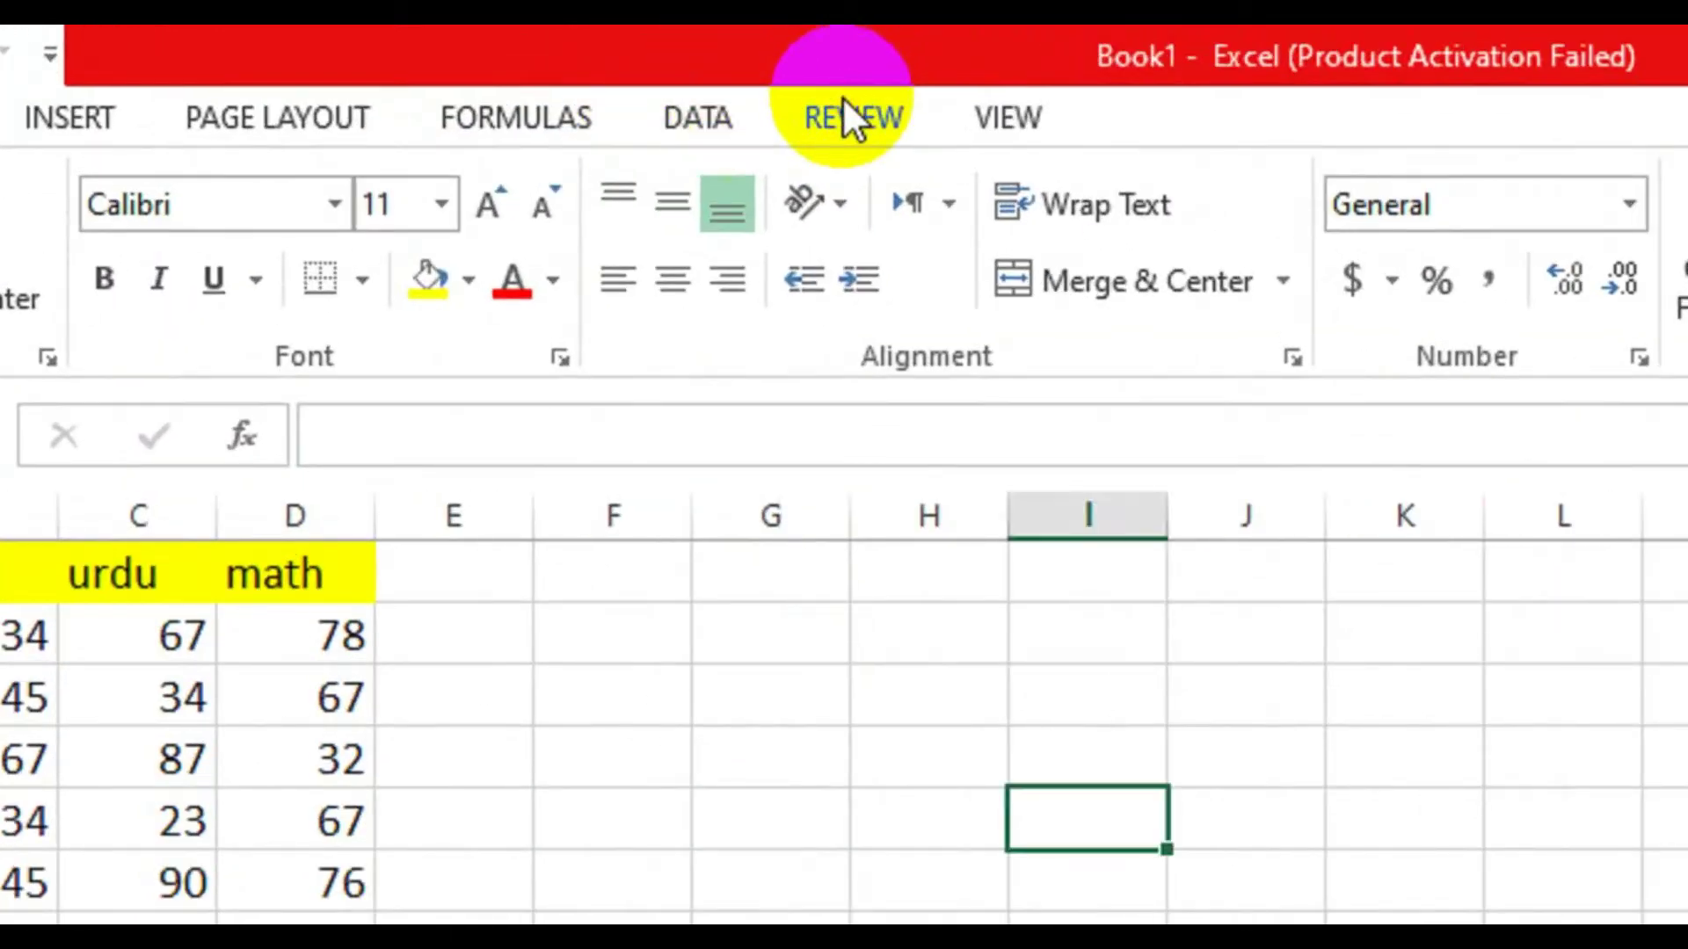
left_click(843, 101)
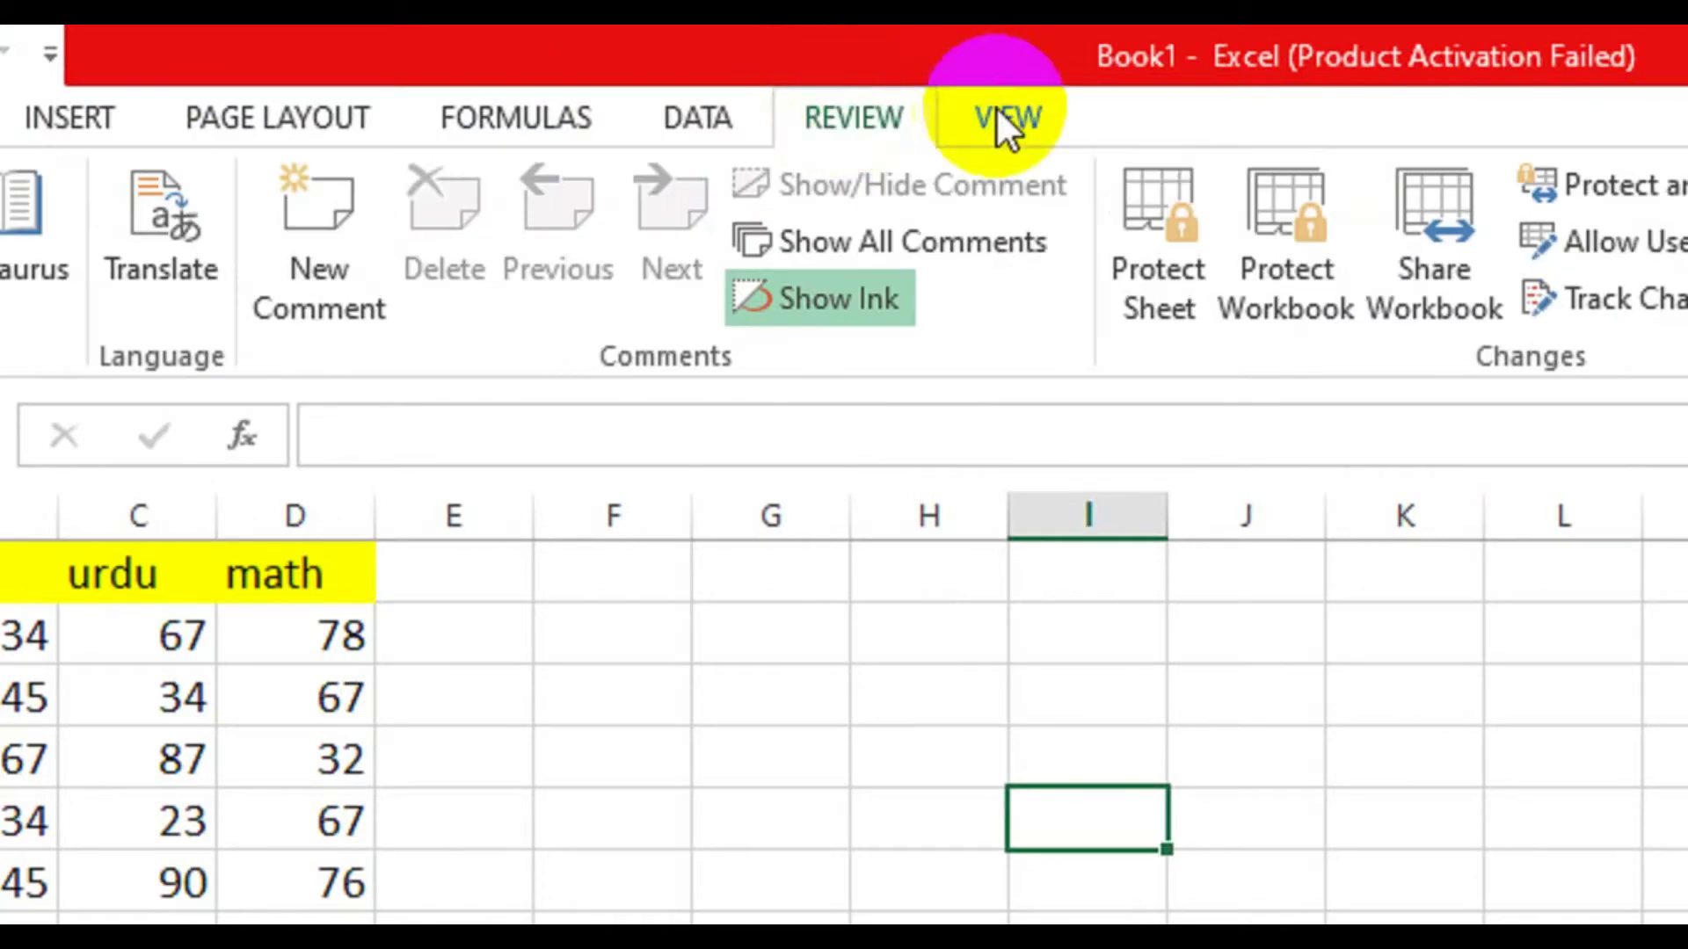
left_click(1161, 258)
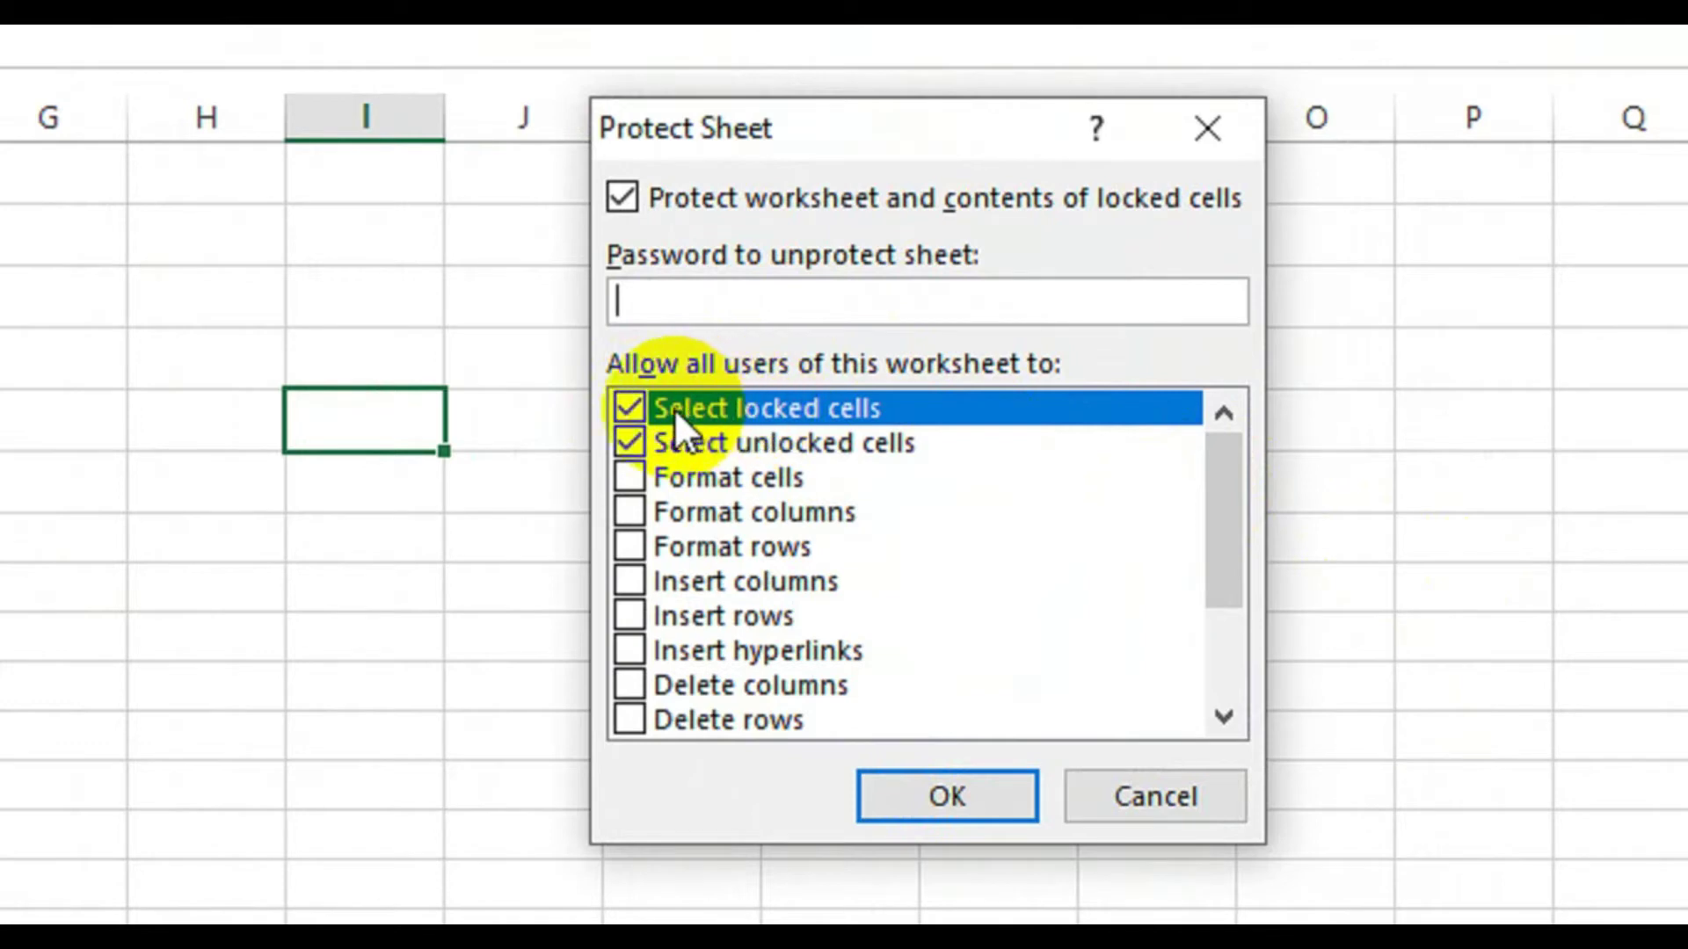
left_click(629, 439)
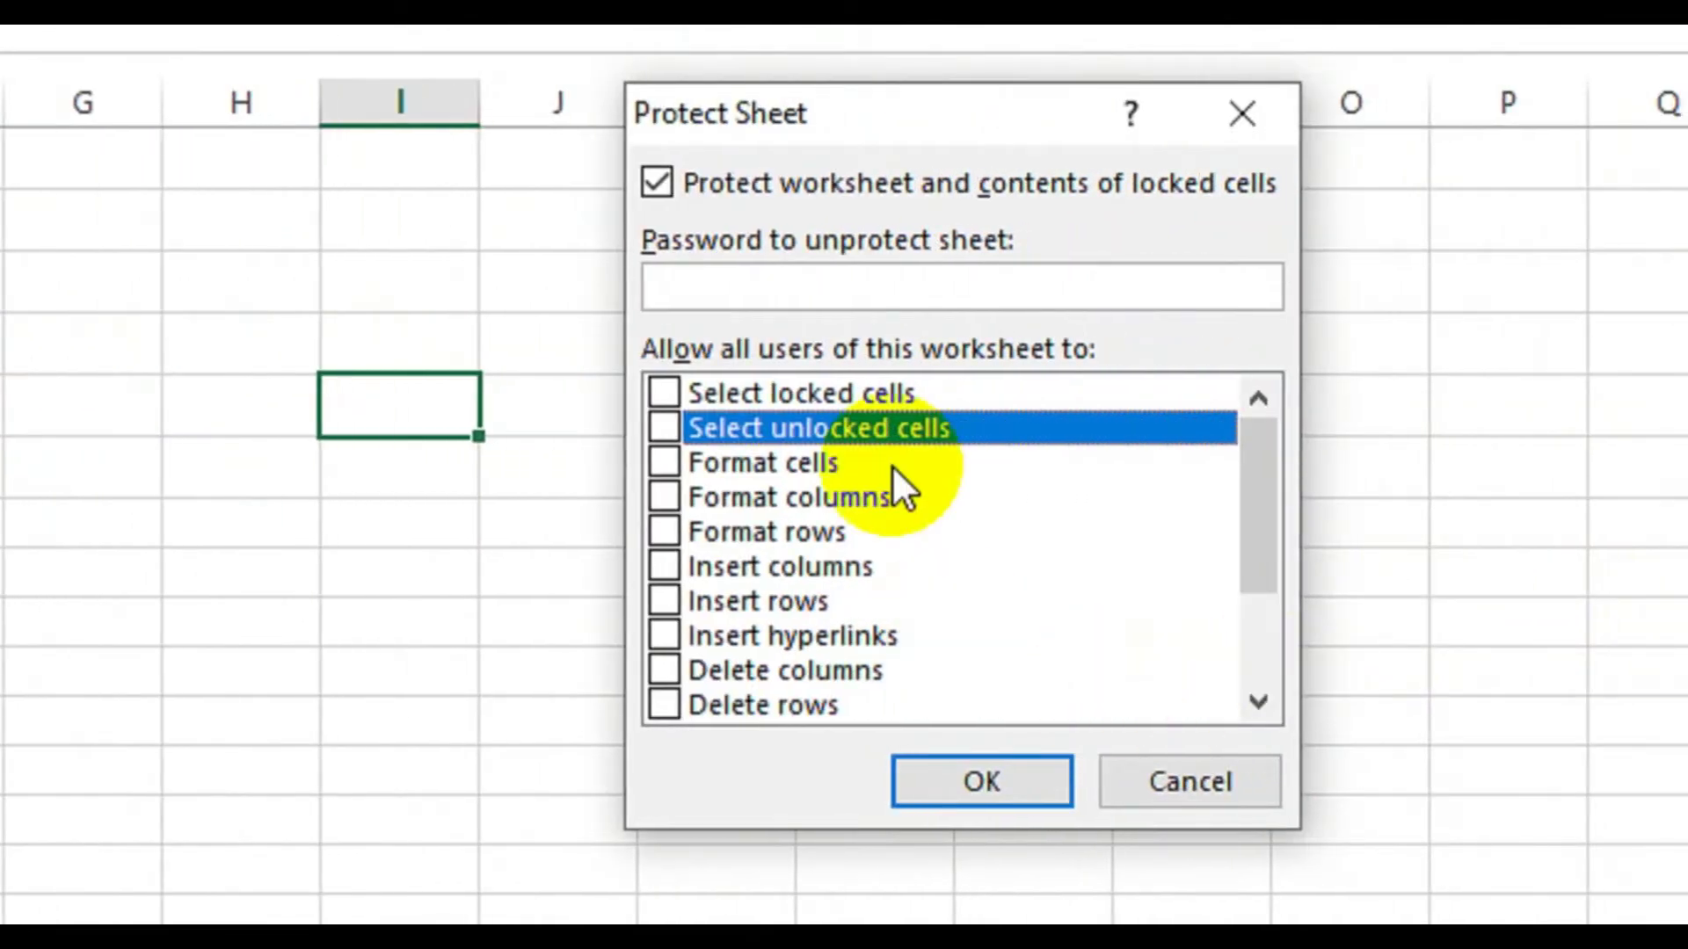
Step: Enter and confirm the sheet protection password, then go to the File Save As page
left_click(890, 287)
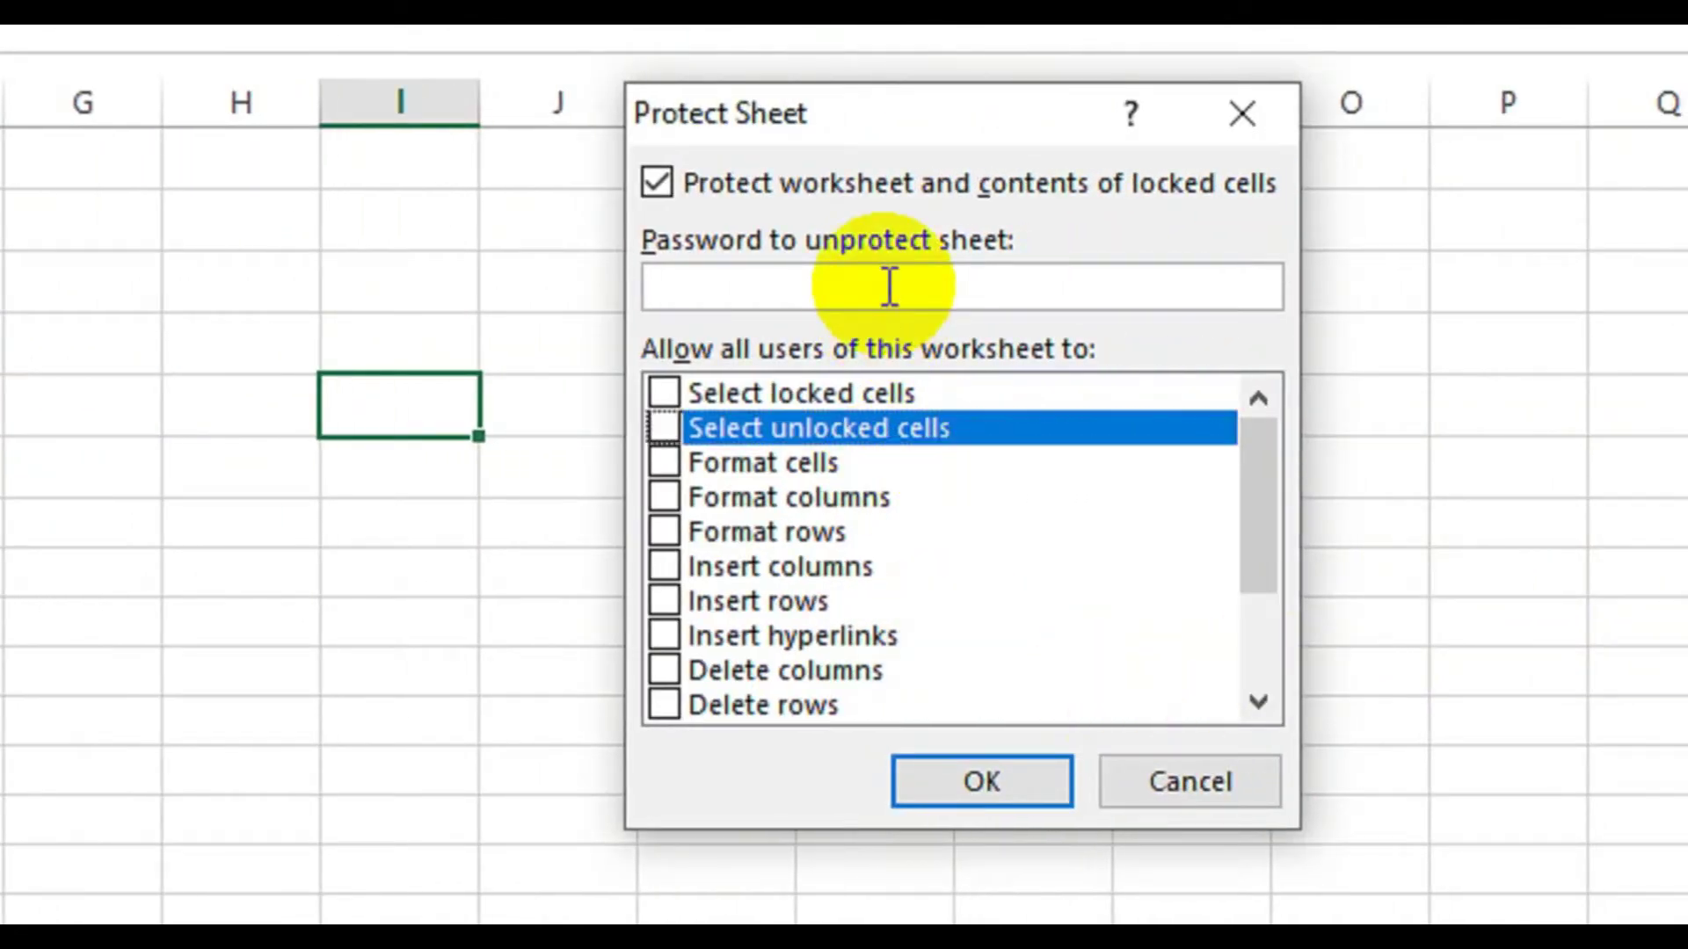
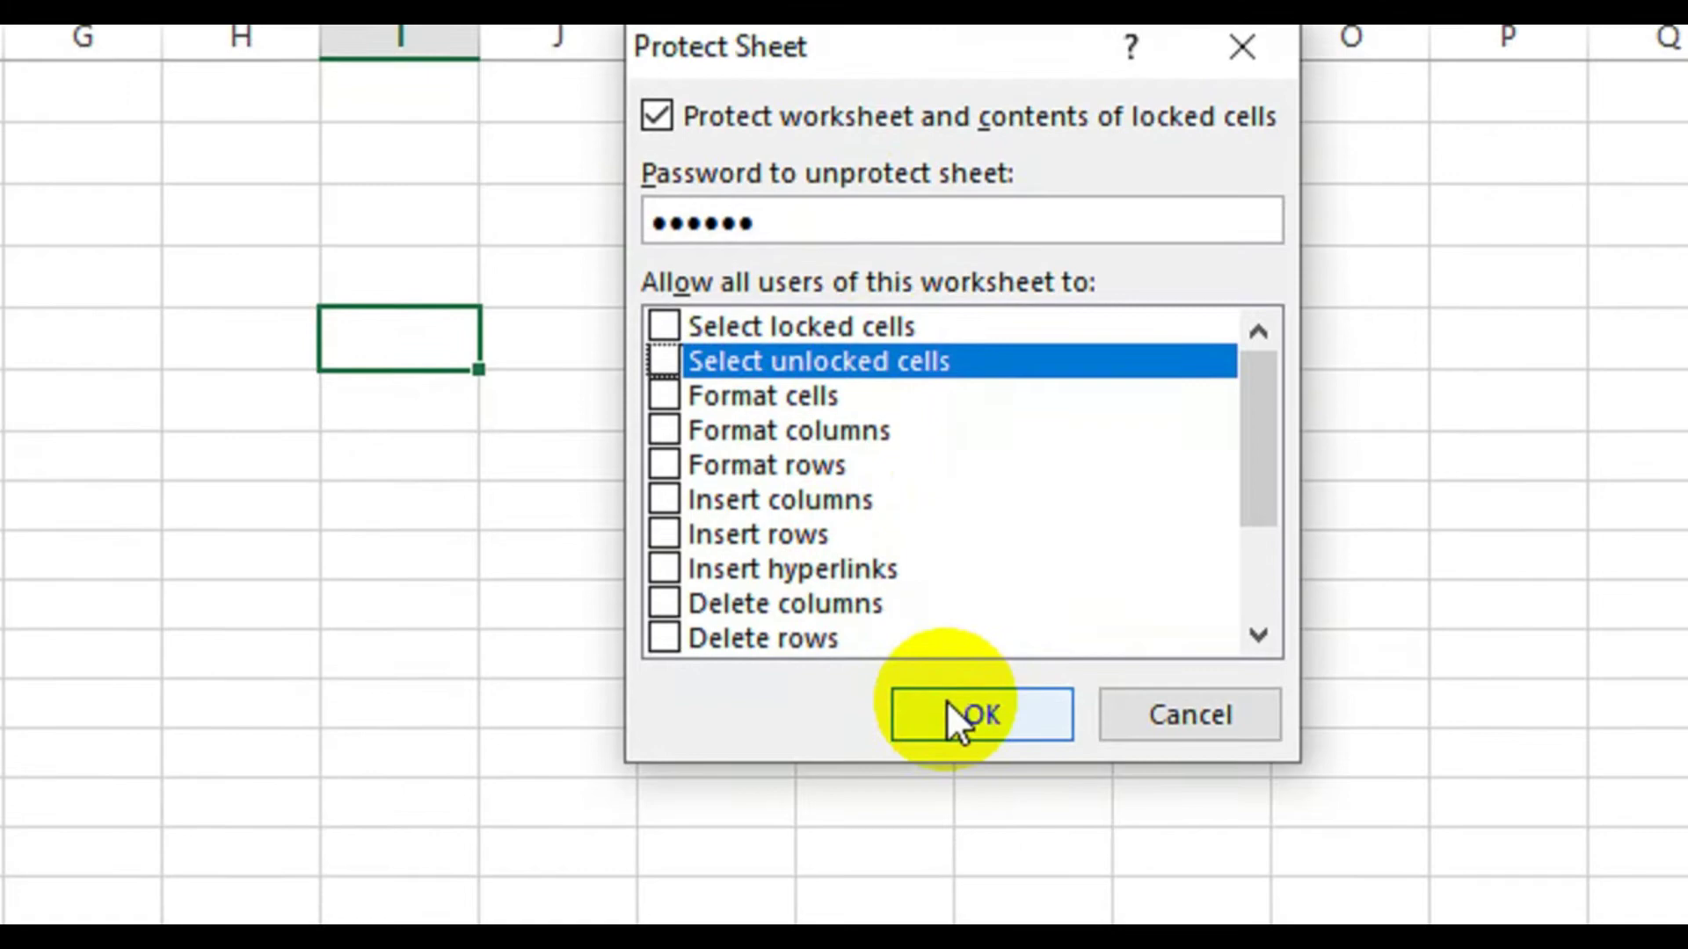
left_click(945, 699)
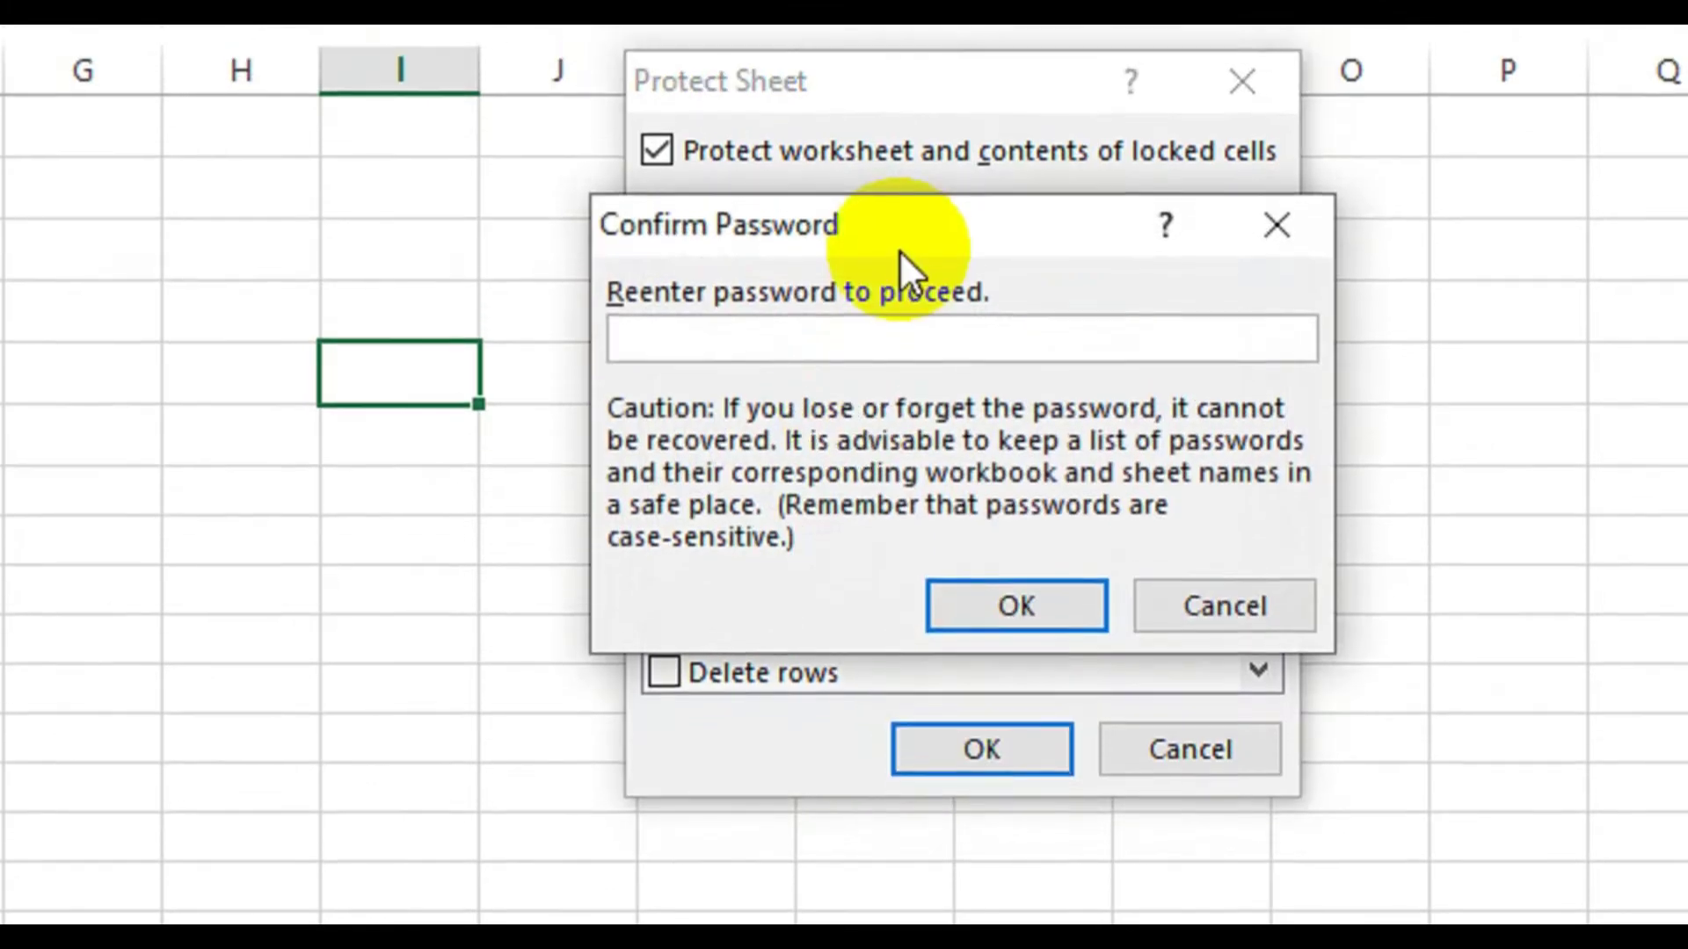
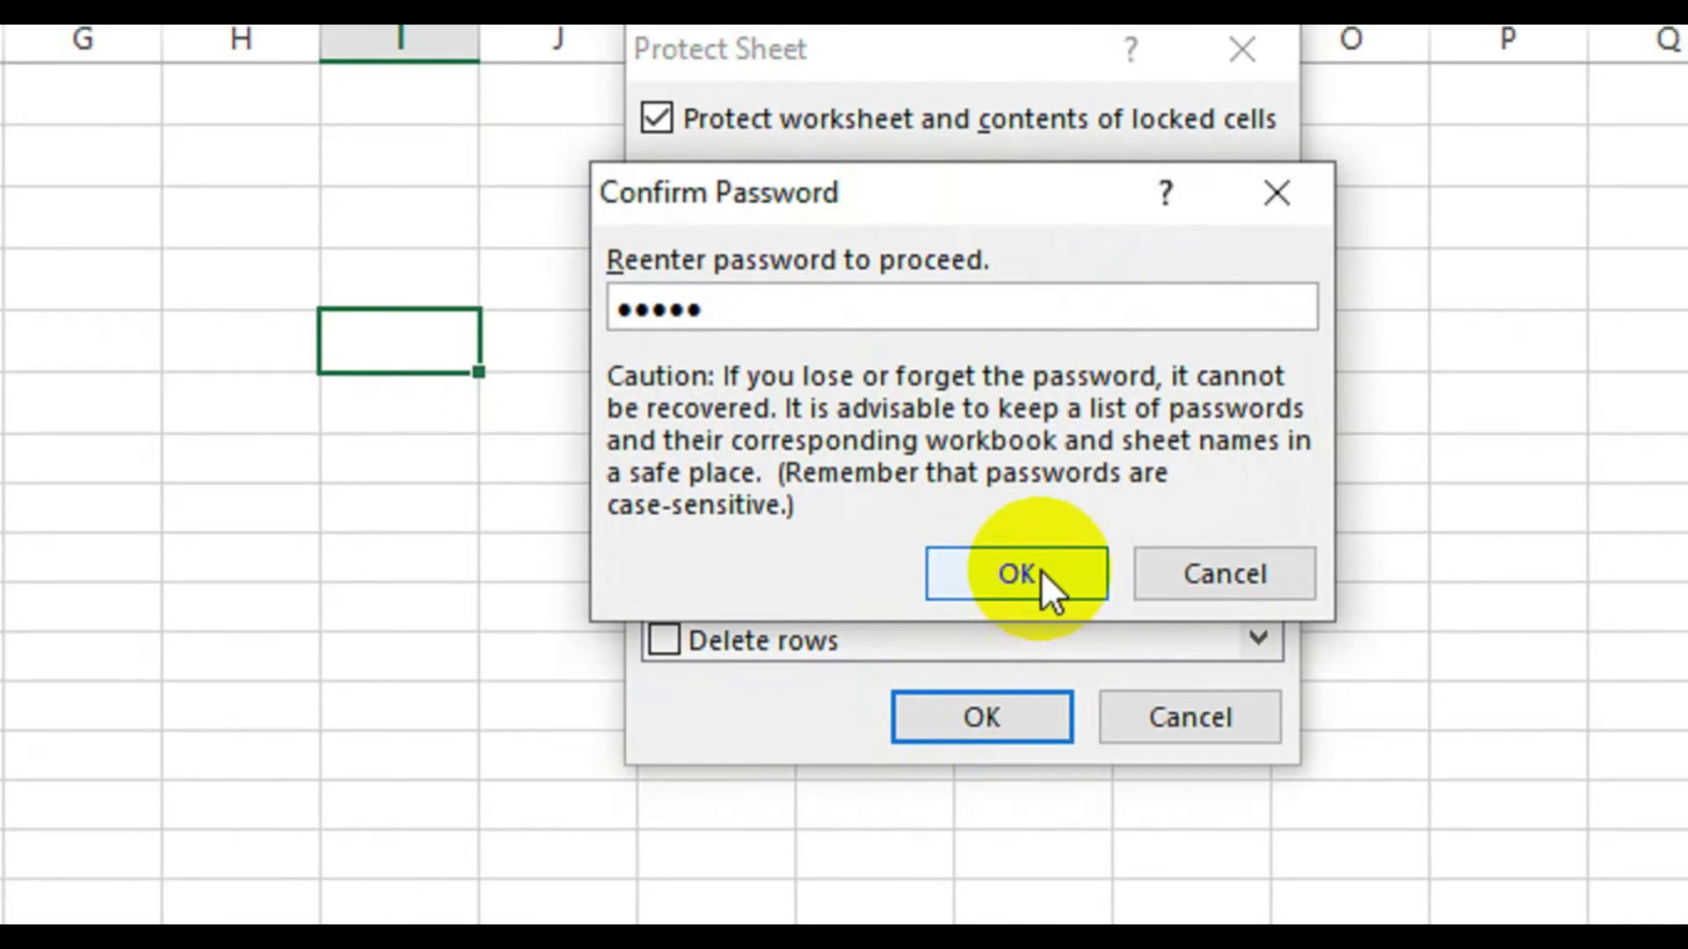
left_click(1041, 599)
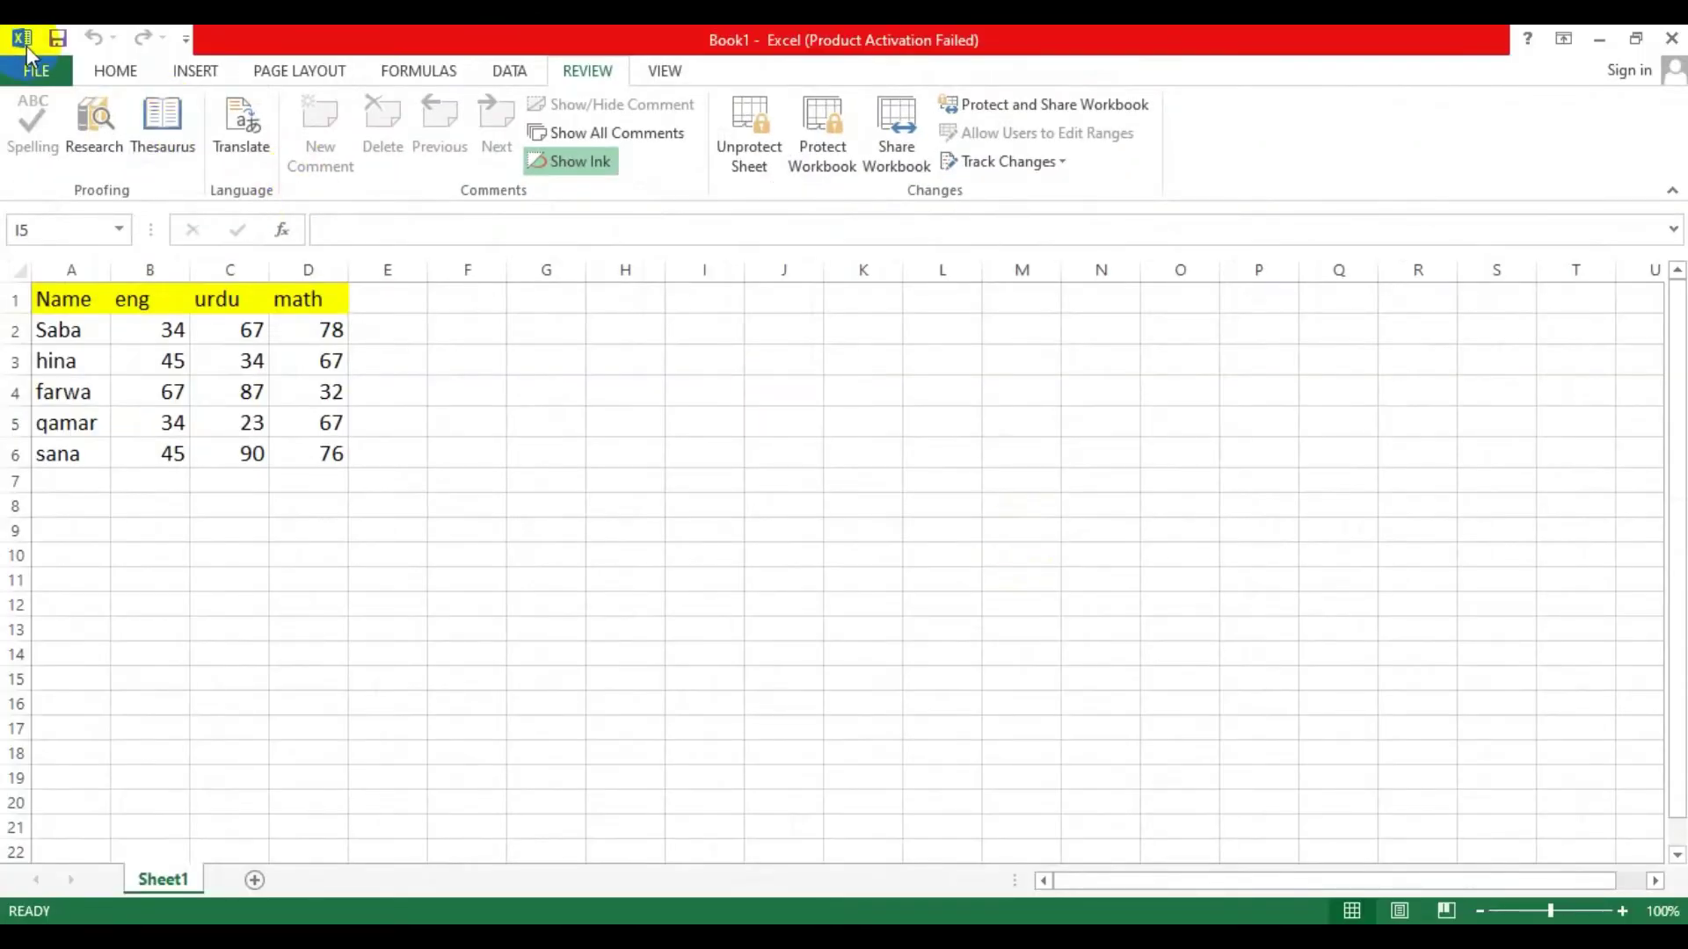
left_click(25, 70)
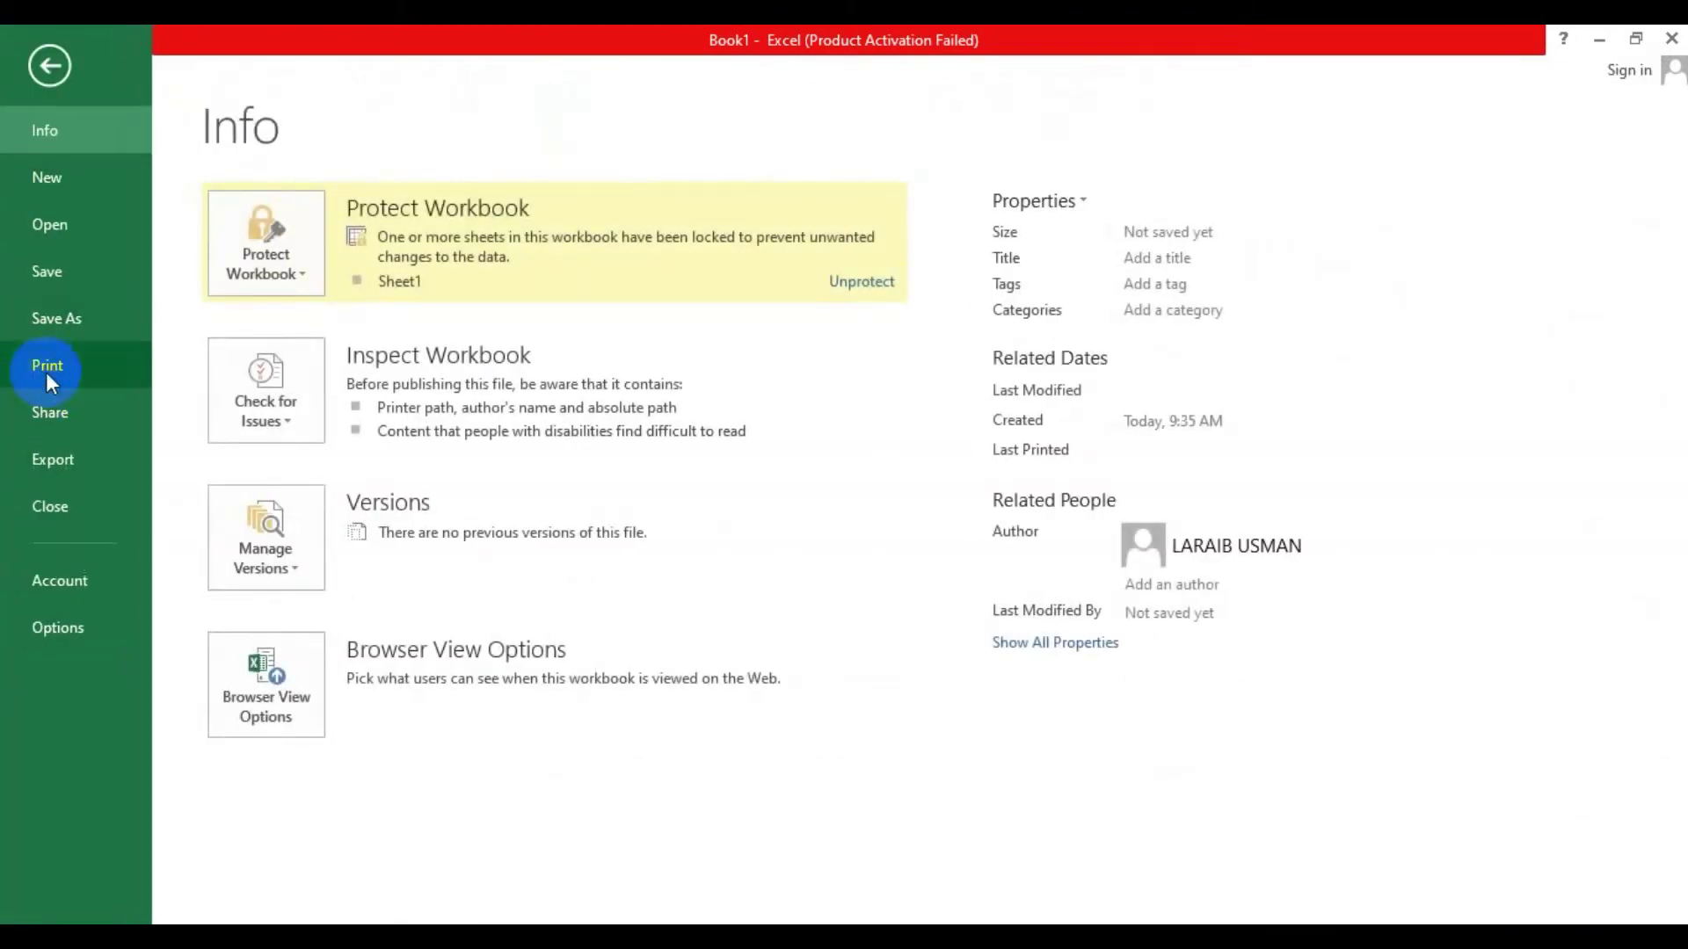
left_click(56, 273)
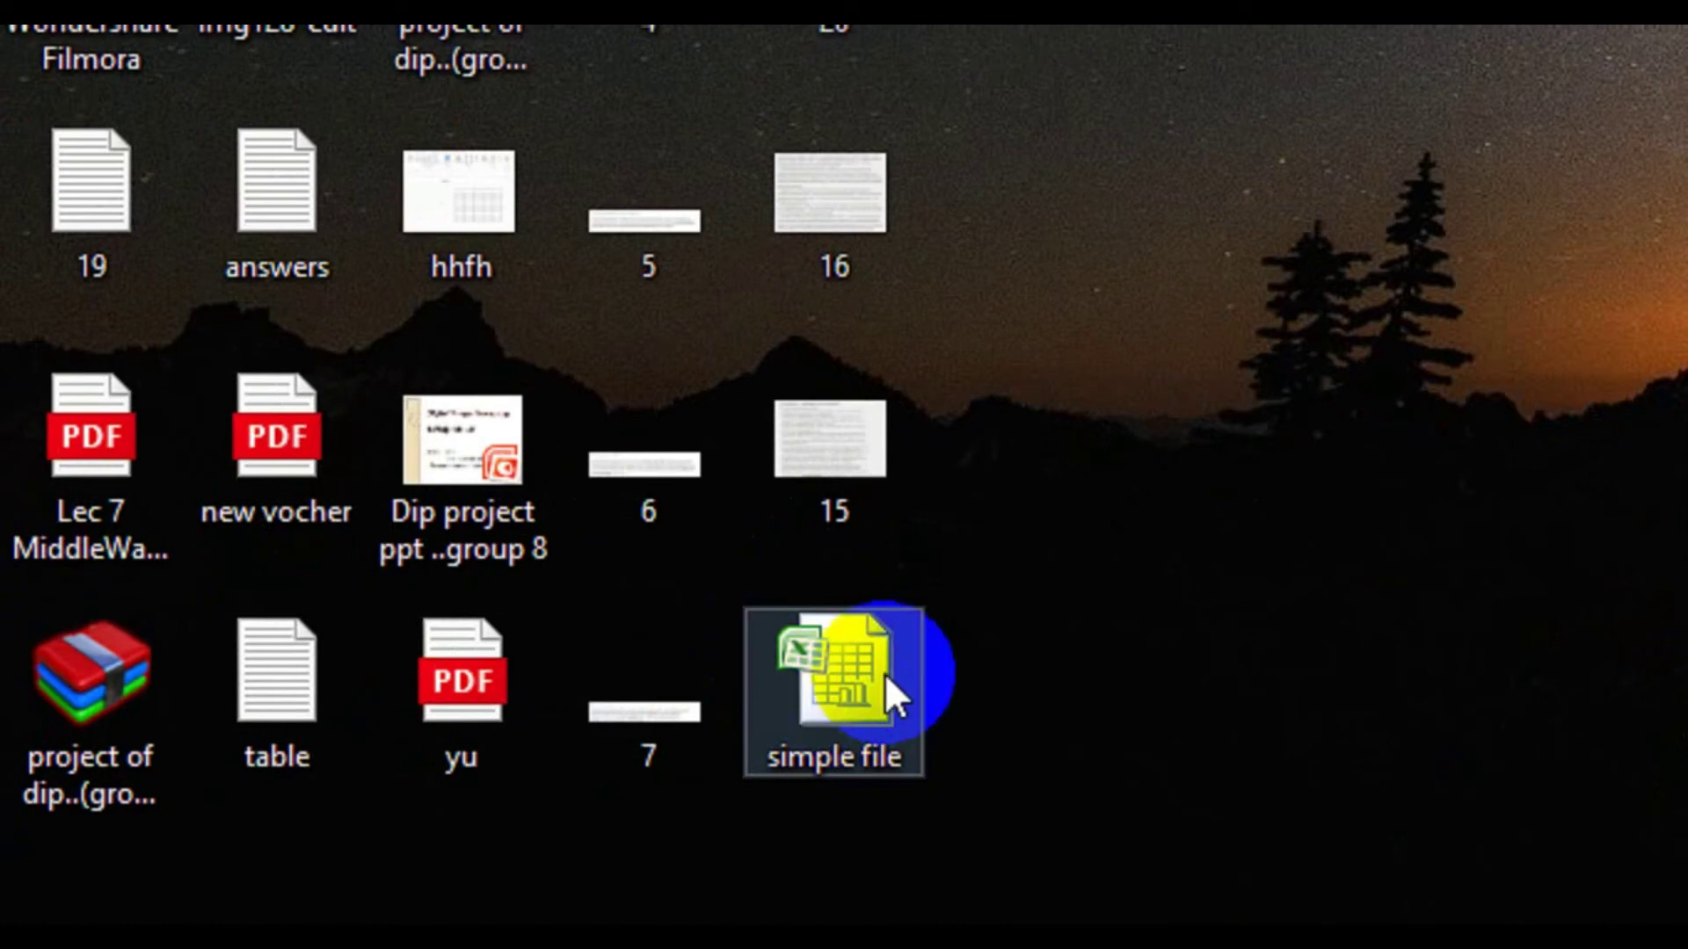
Step: Open the 'simple file' workbook from the desktop
left_click(855, 678)
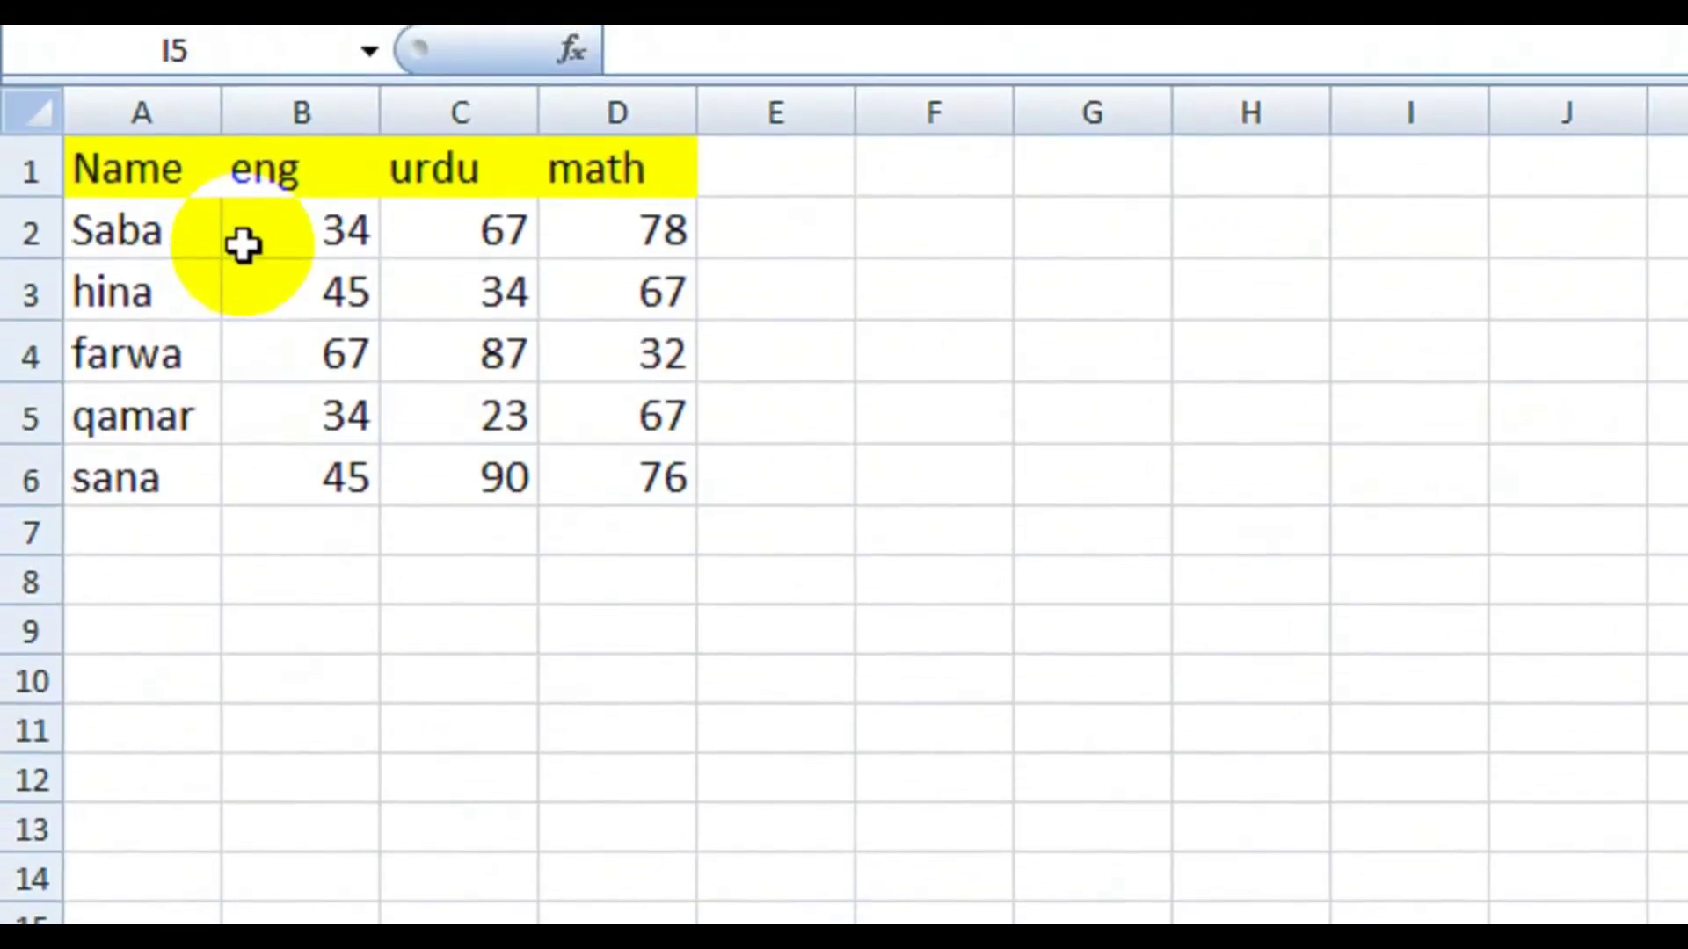
double_click(368, 249)
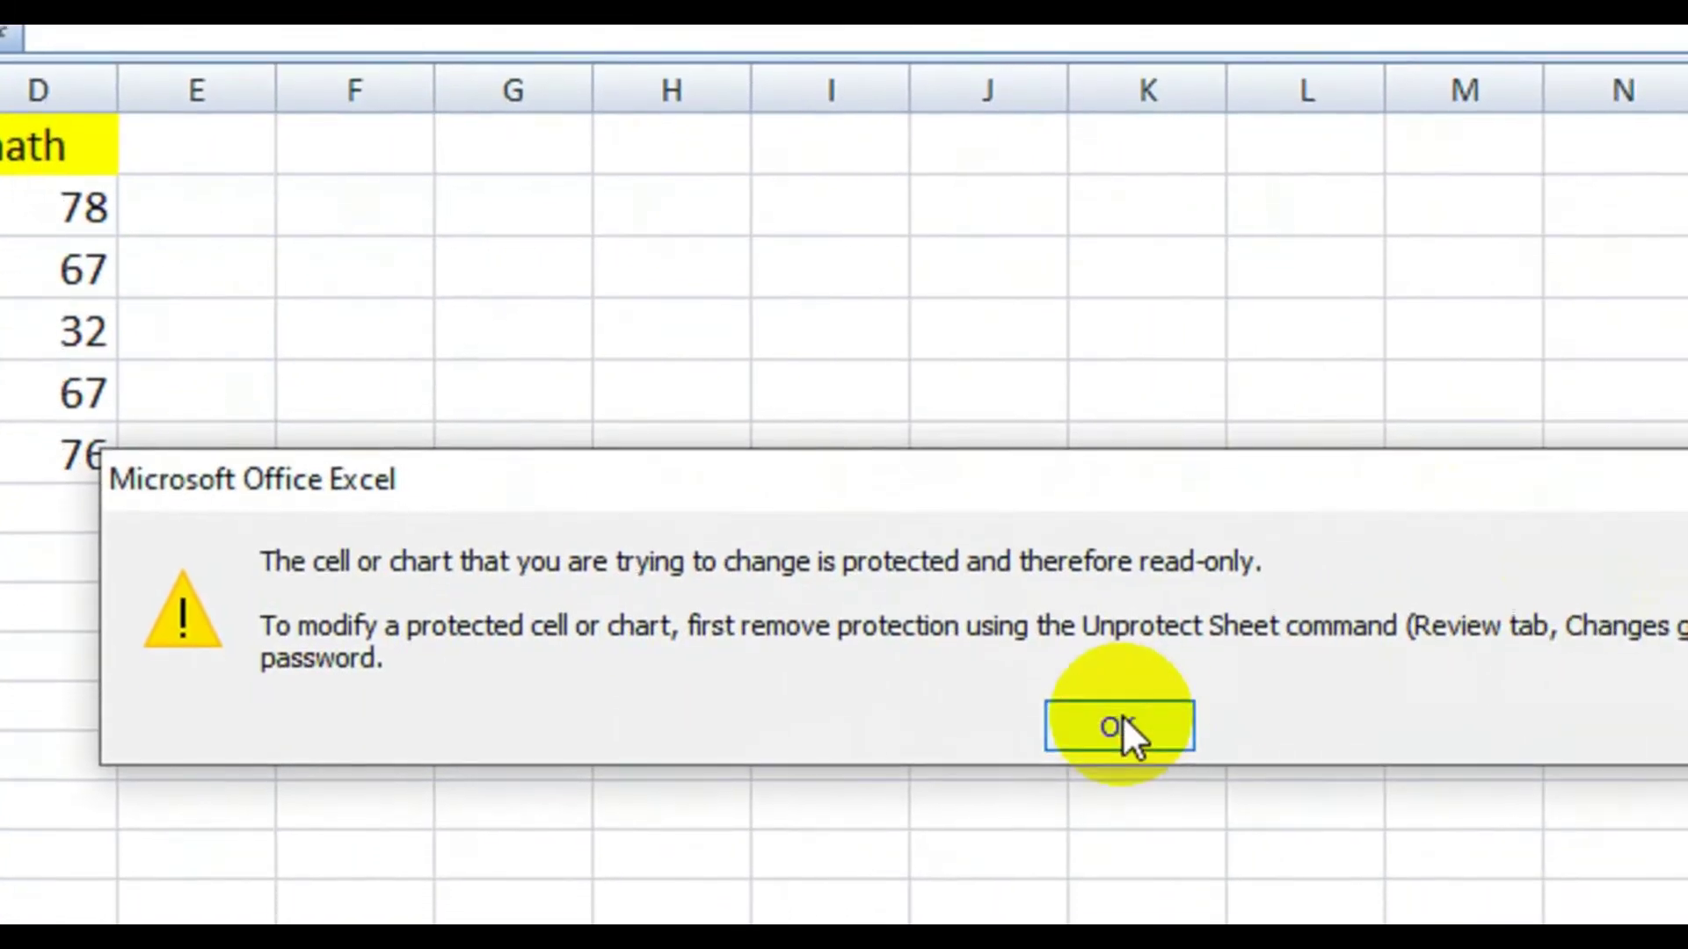
left_click(1128, 701)
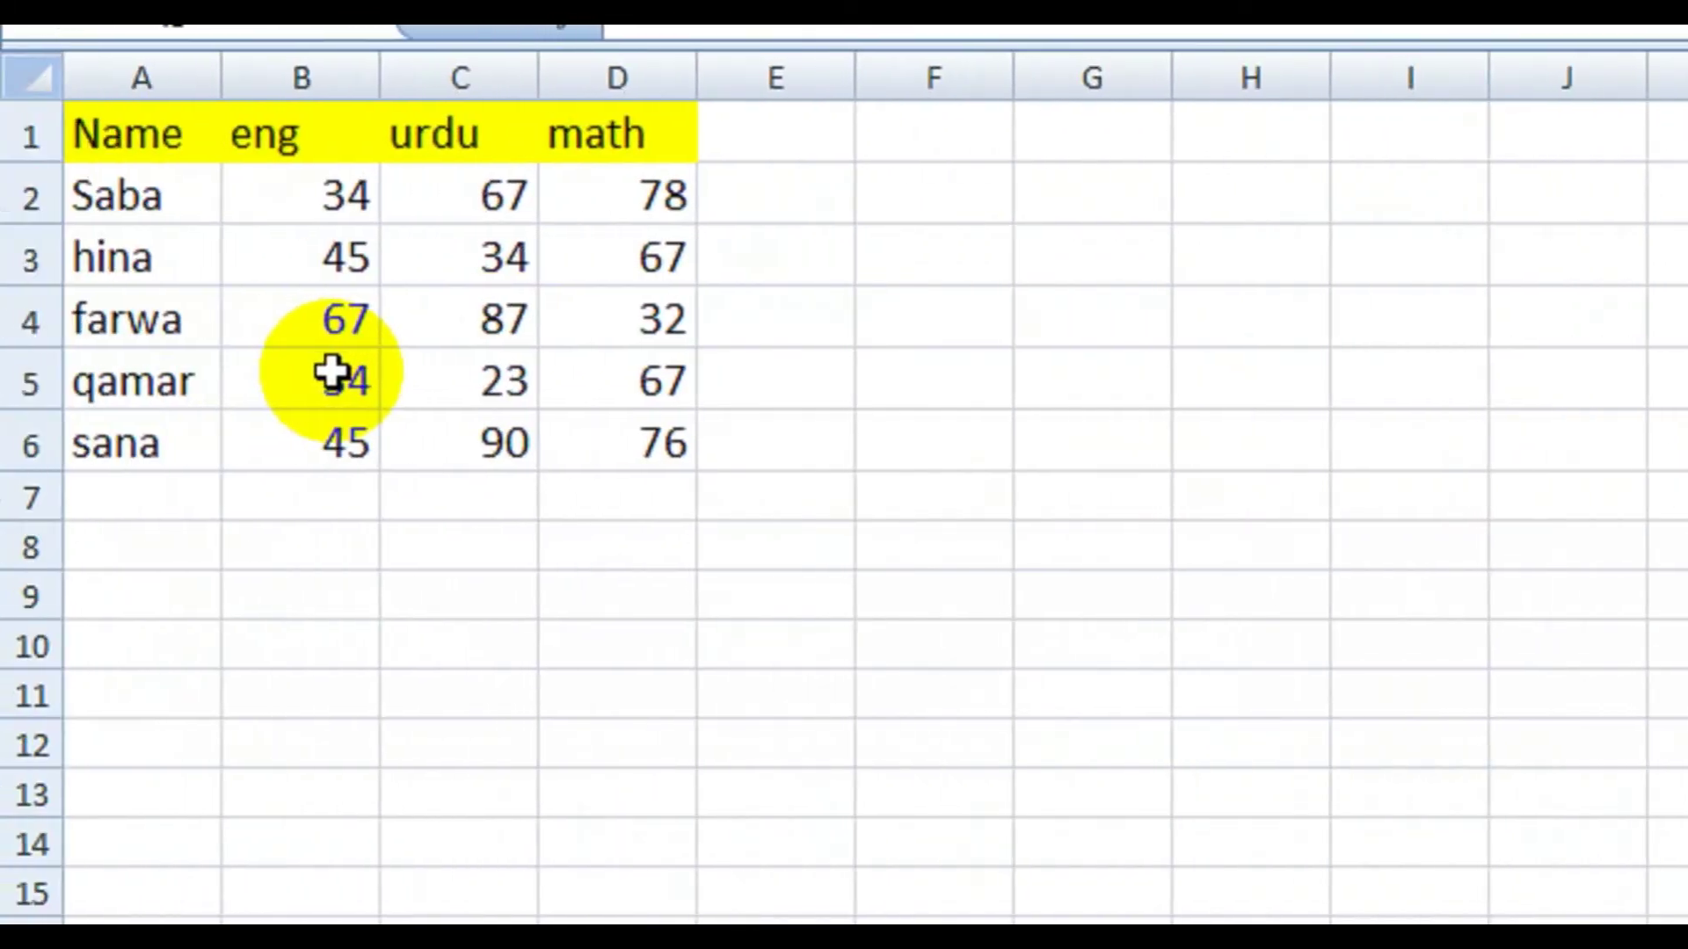
double_click(333, 371)
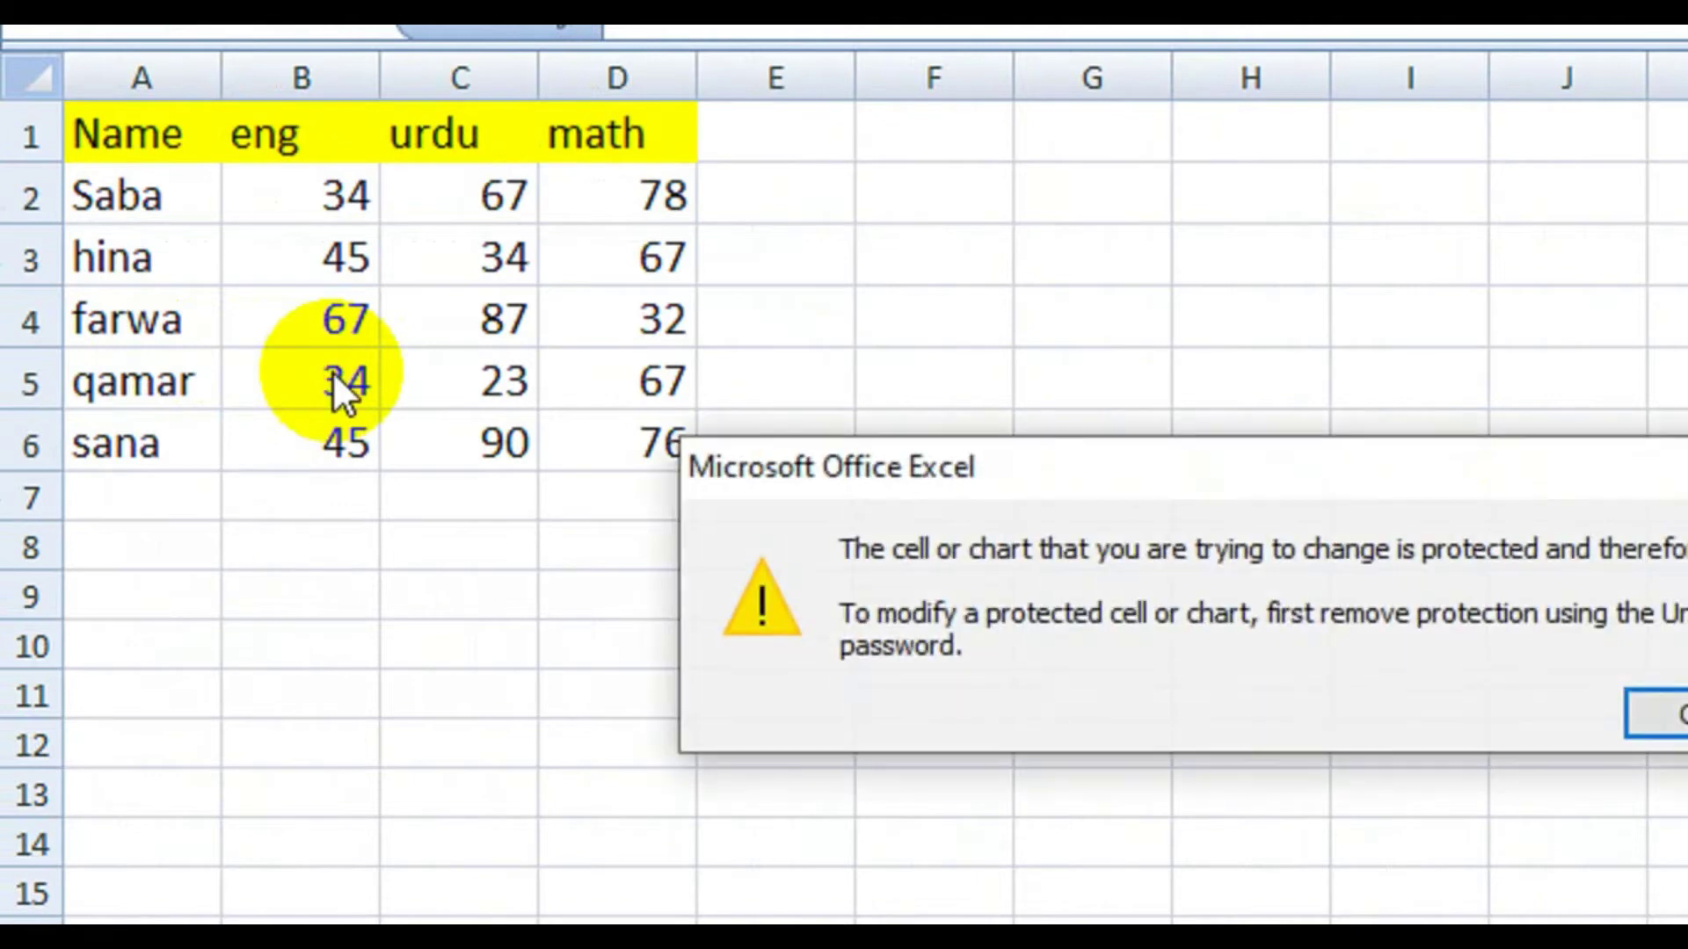
key("Return")
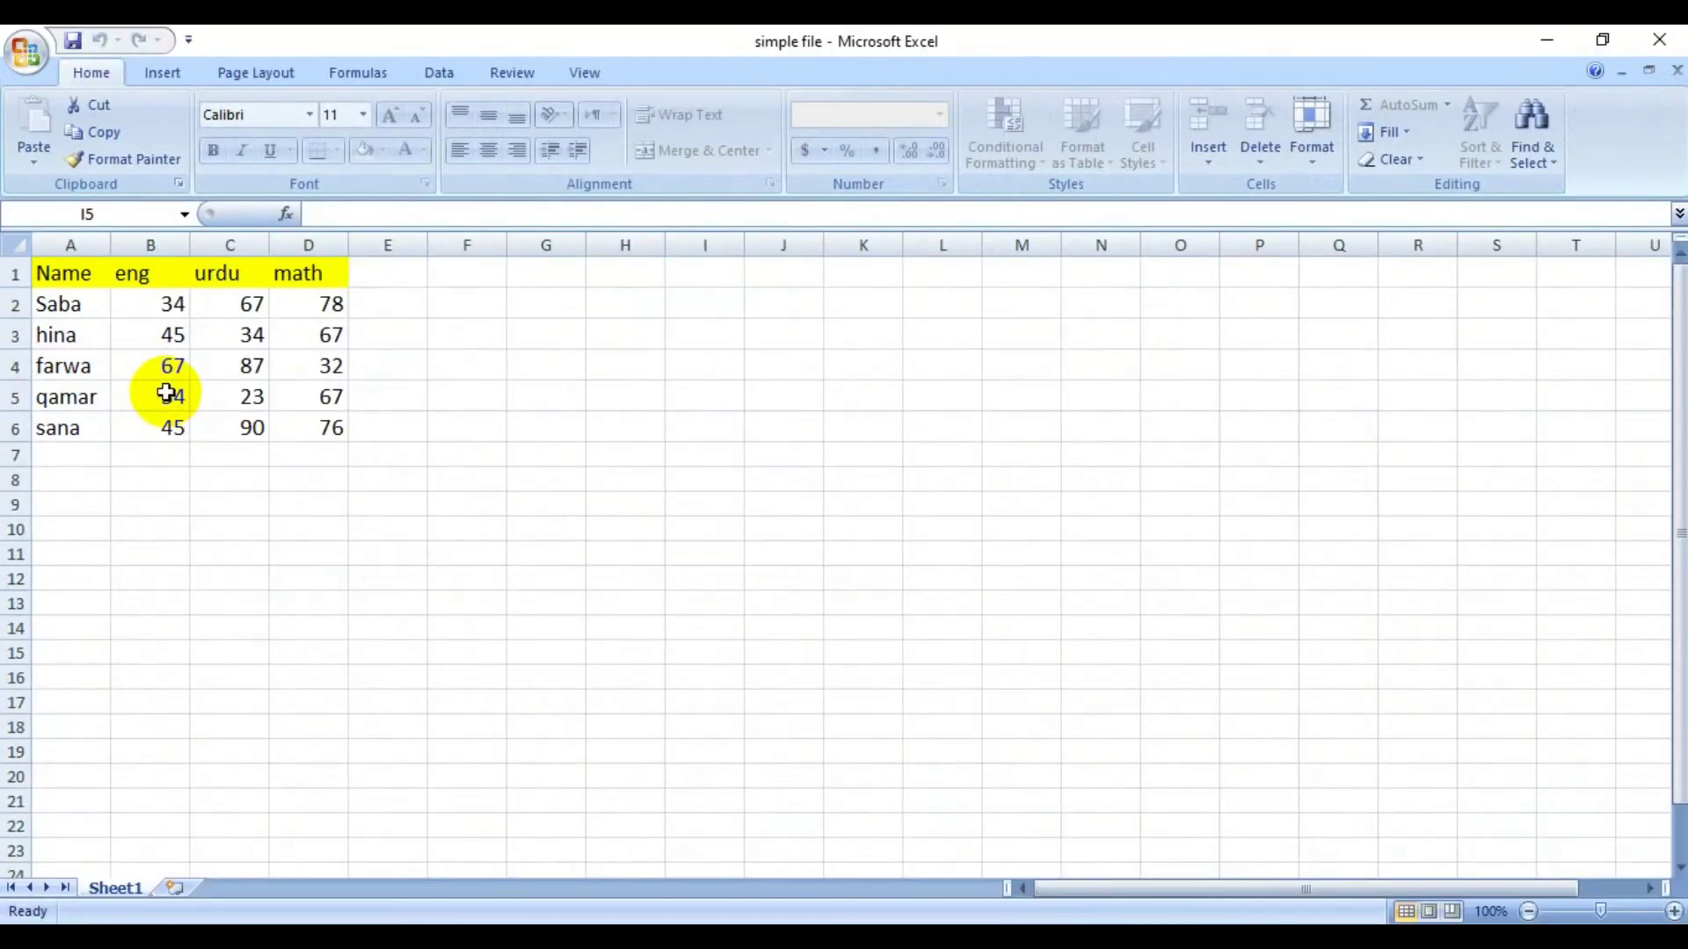
Step: Unprotect Sheet1 by entering the sheet password
left_click(512, 73)
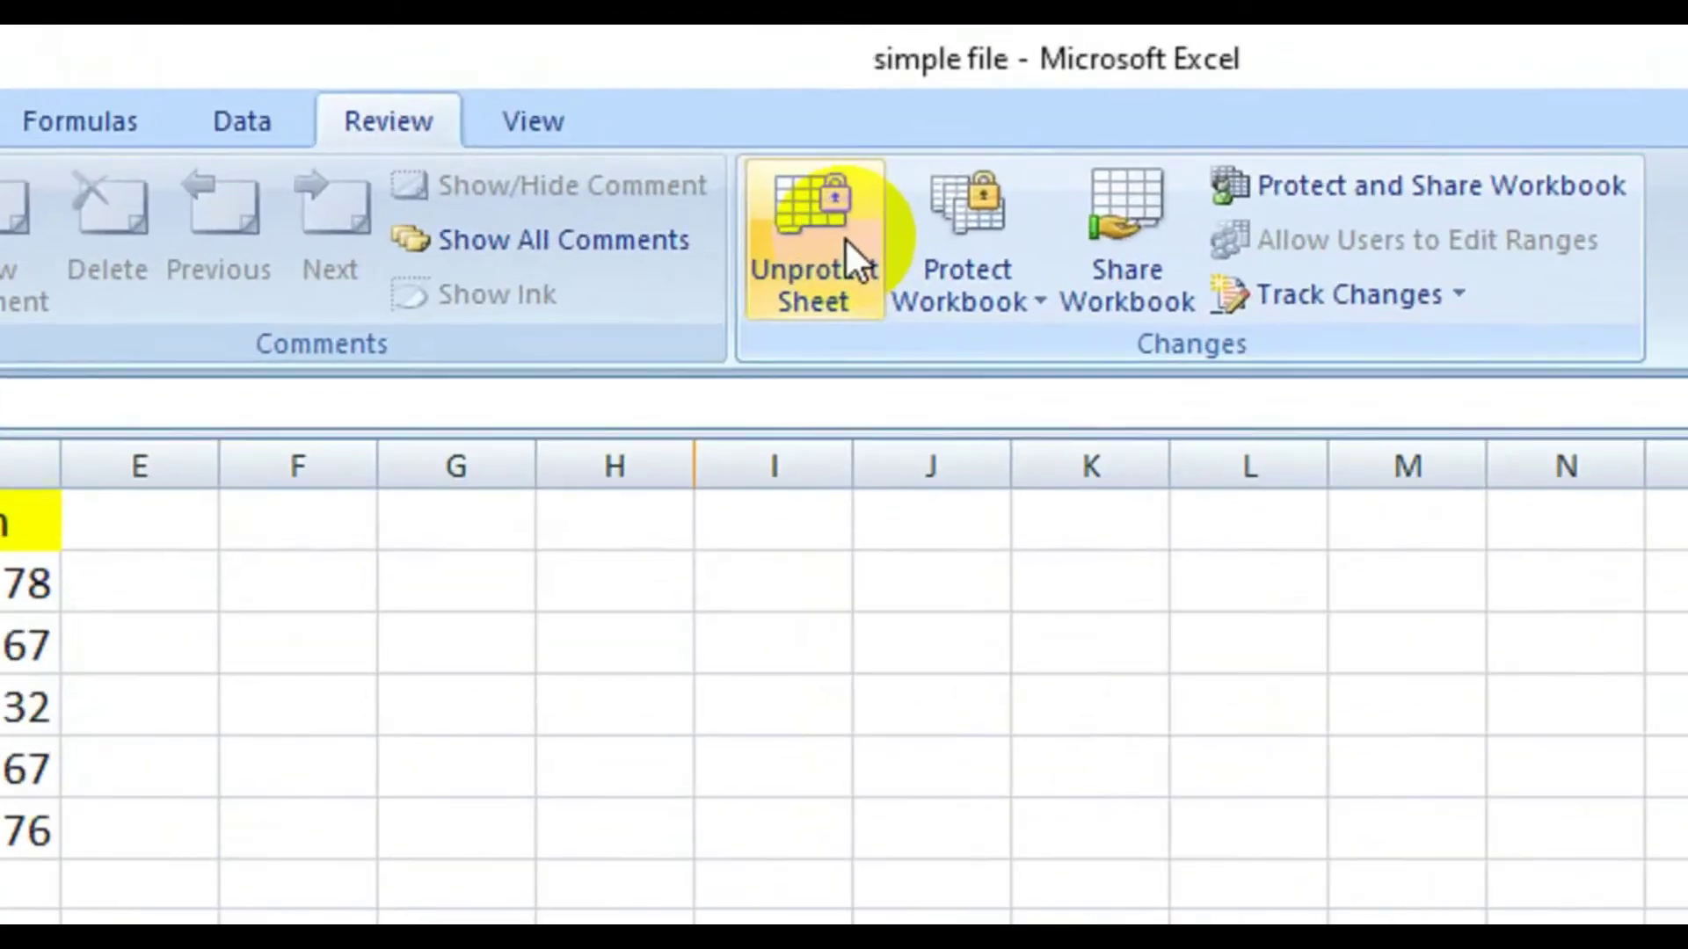
left_click(846, 239)
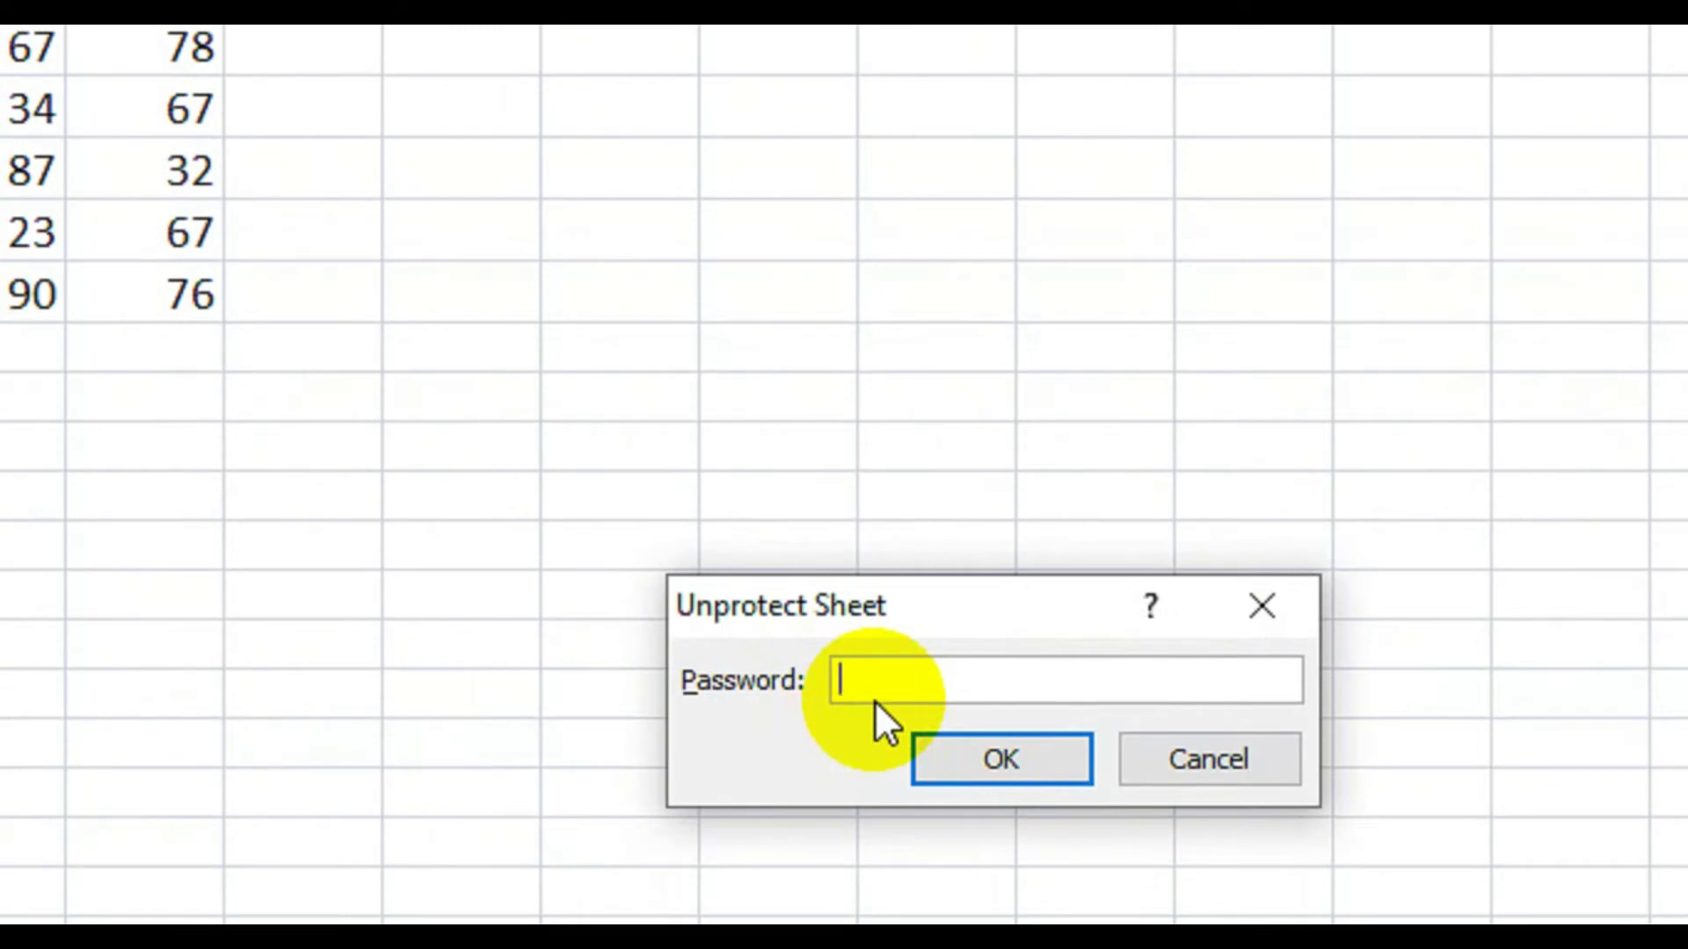
key("Return")
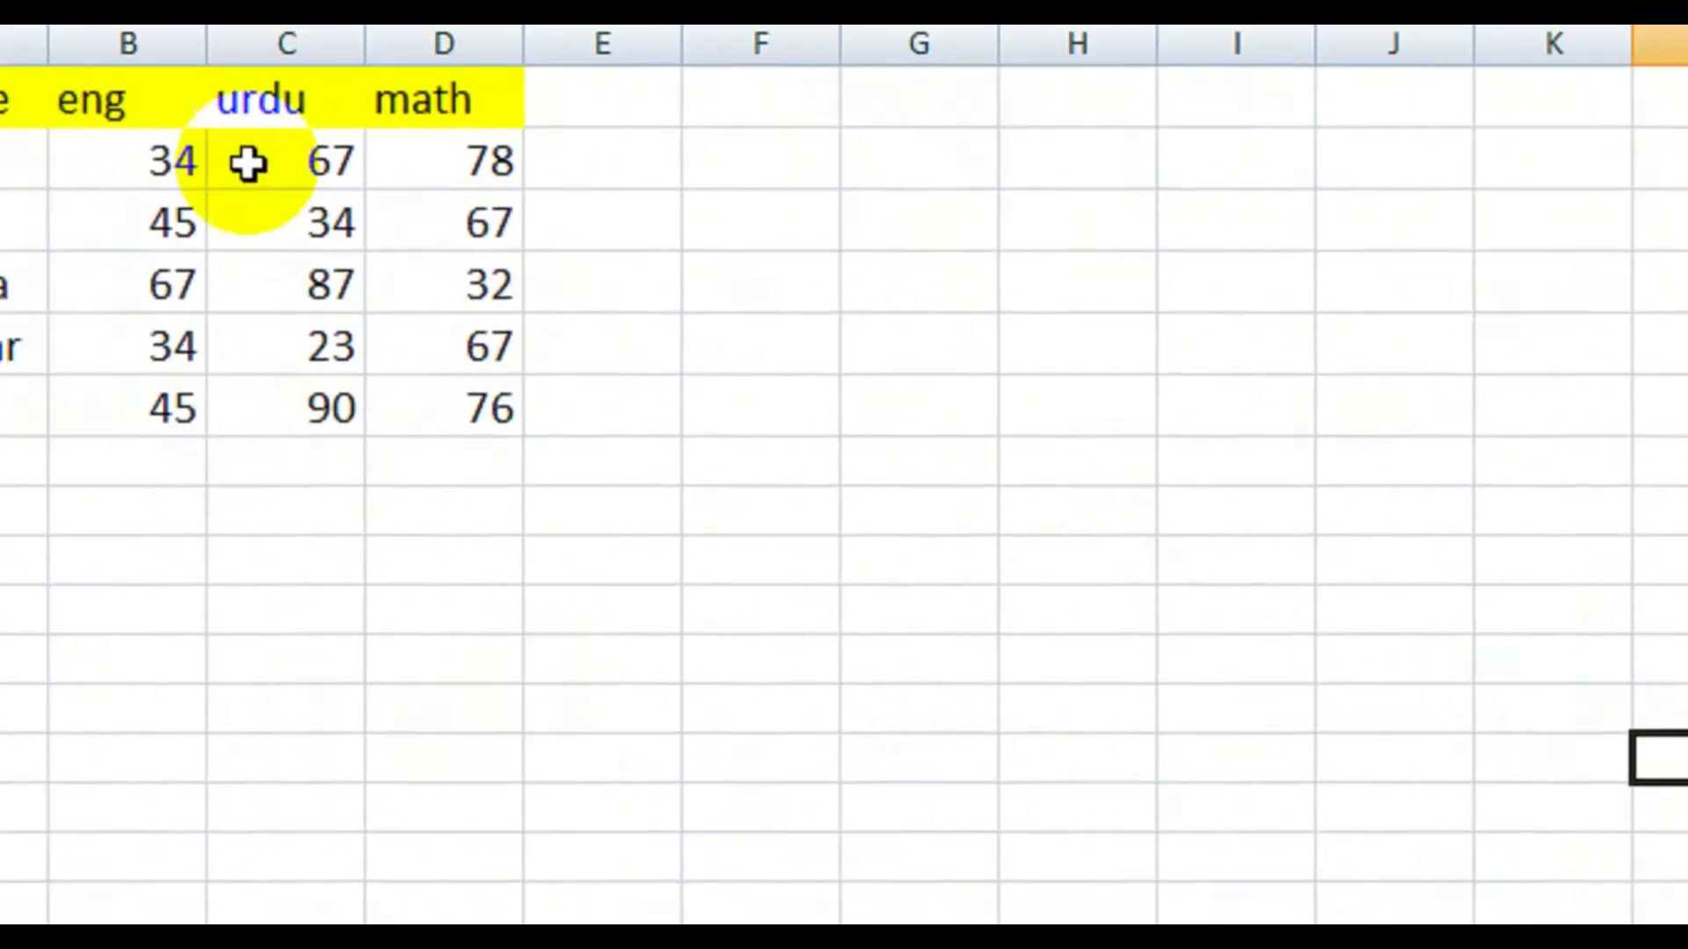
Step: Test typing in cell C2, then undo so it keeps 67
left_click(416, 250)
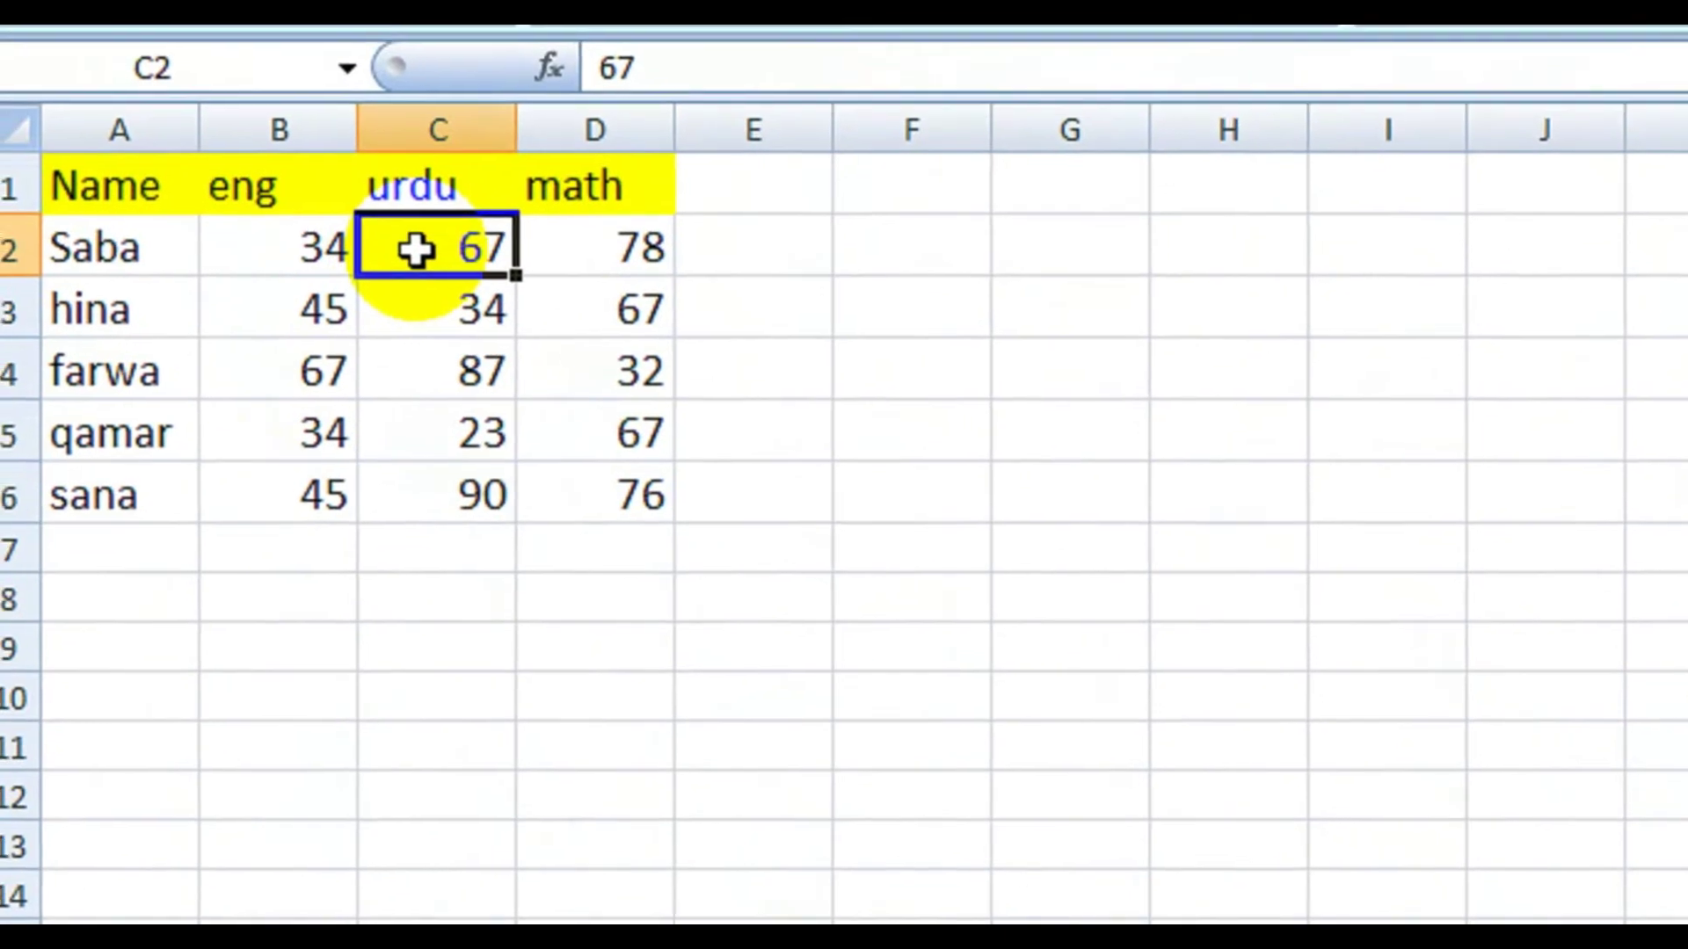
type("hgjfhjg")
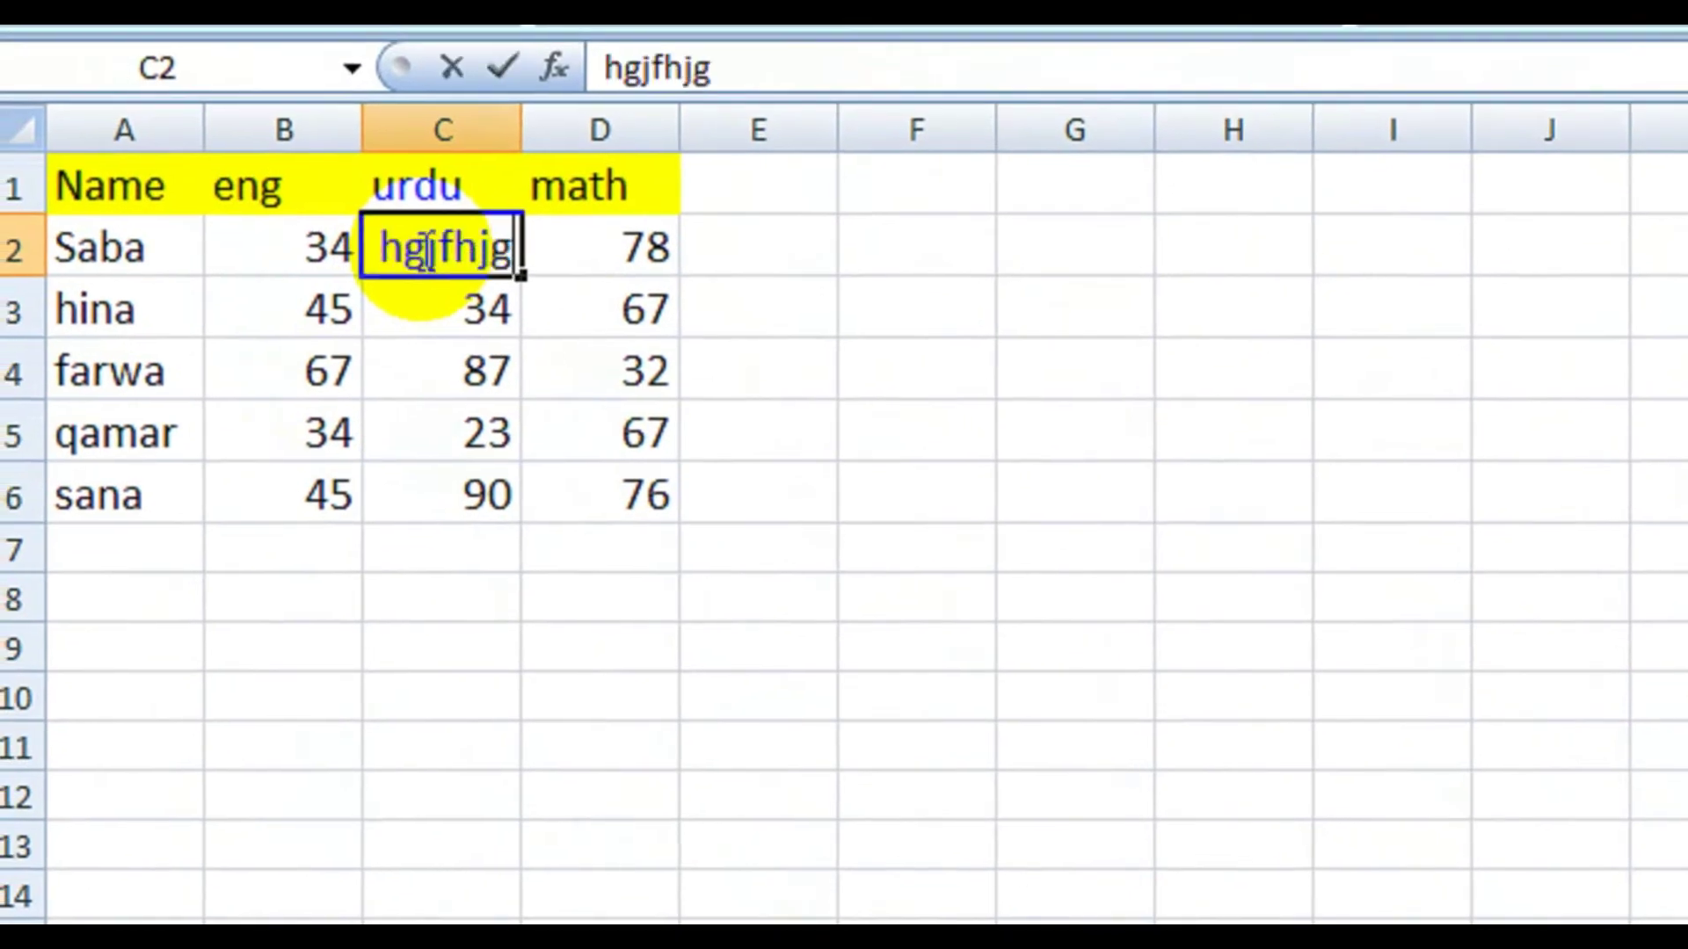
key("ctrl+z")
left_click(1530, 370)
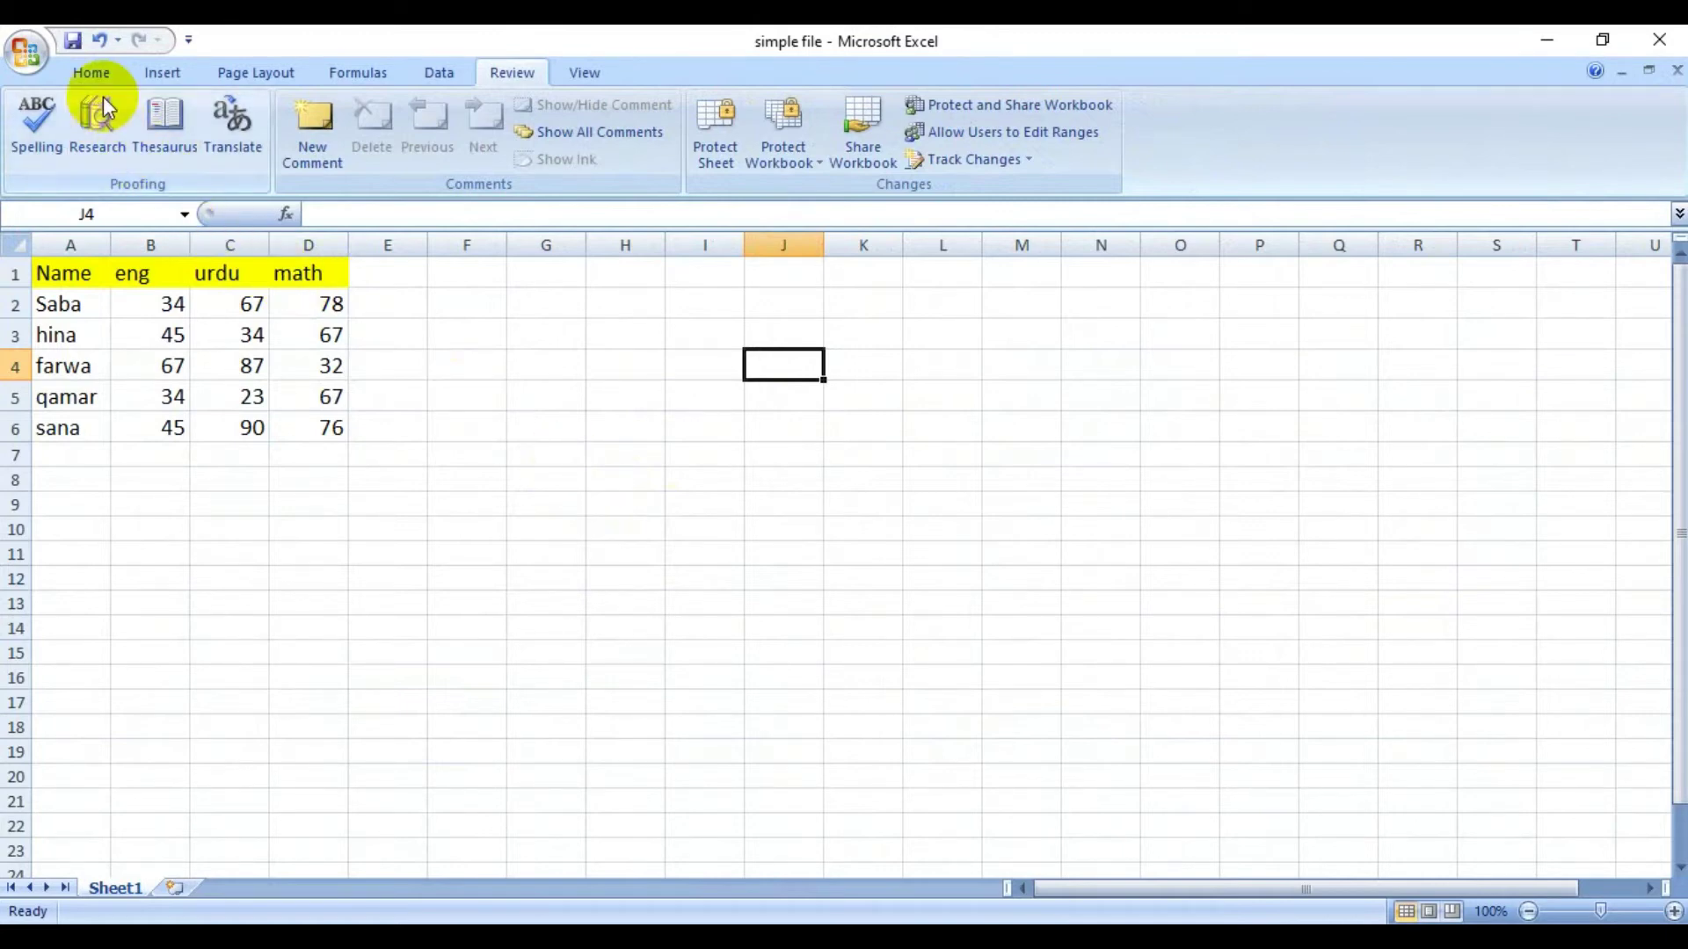
Step: Start Save As and open the General Options password settings
left_click(28, 52)
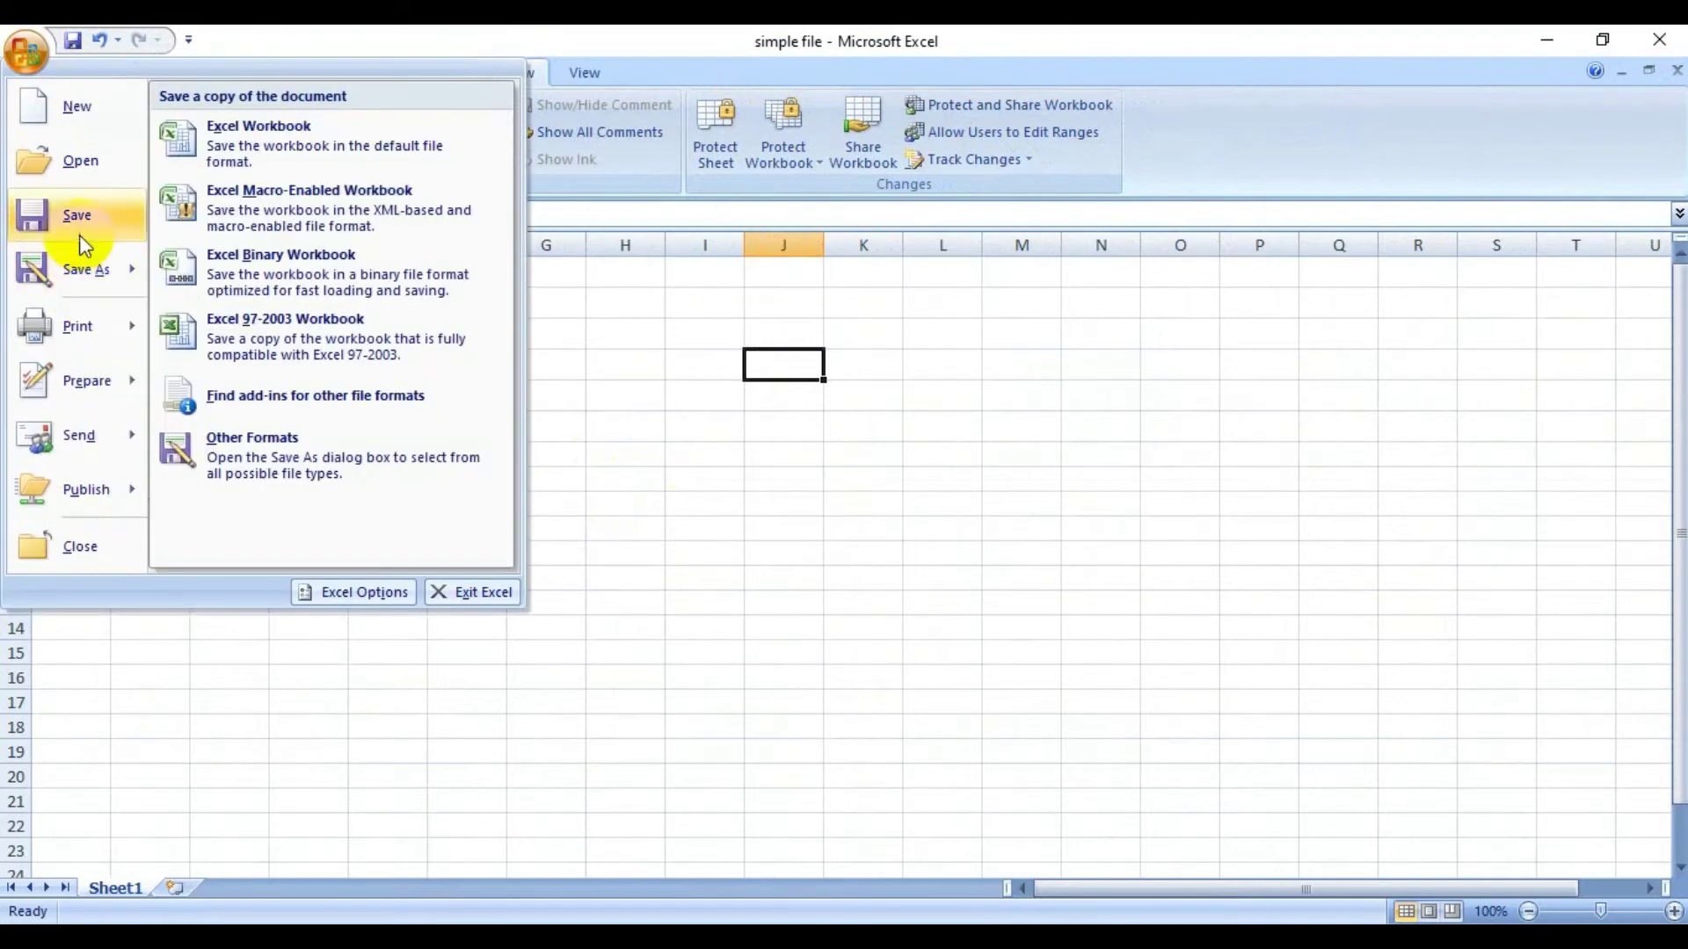
left_click(79, 228)
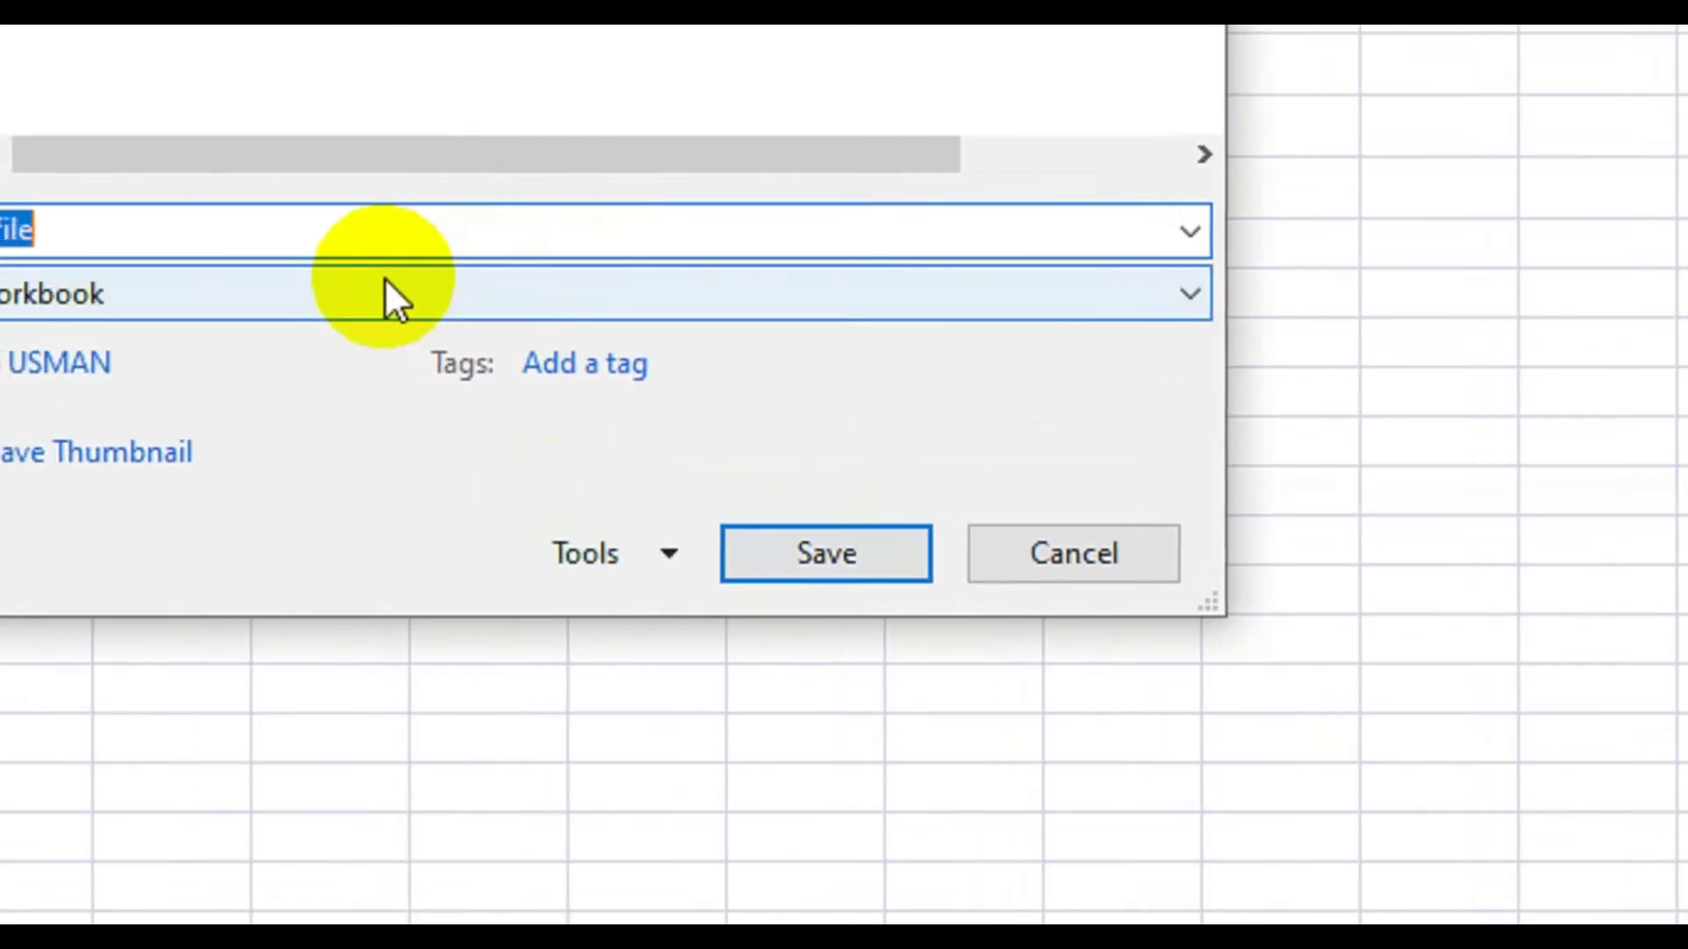
left_click(692, 555)
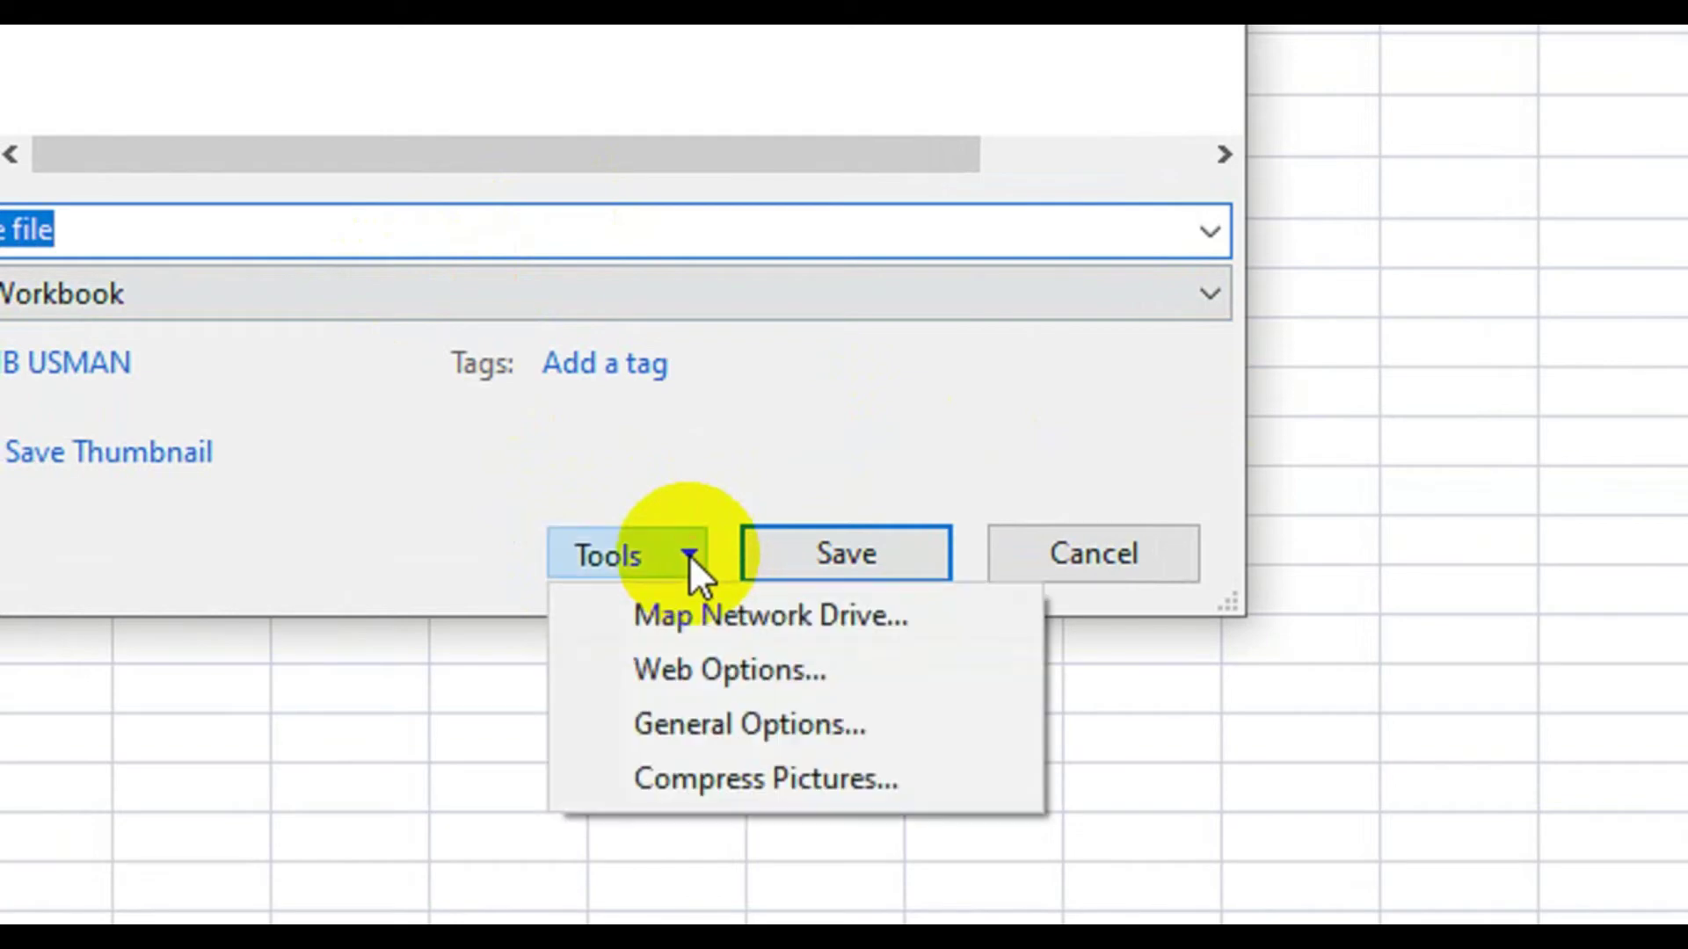
left_click(722, 724)
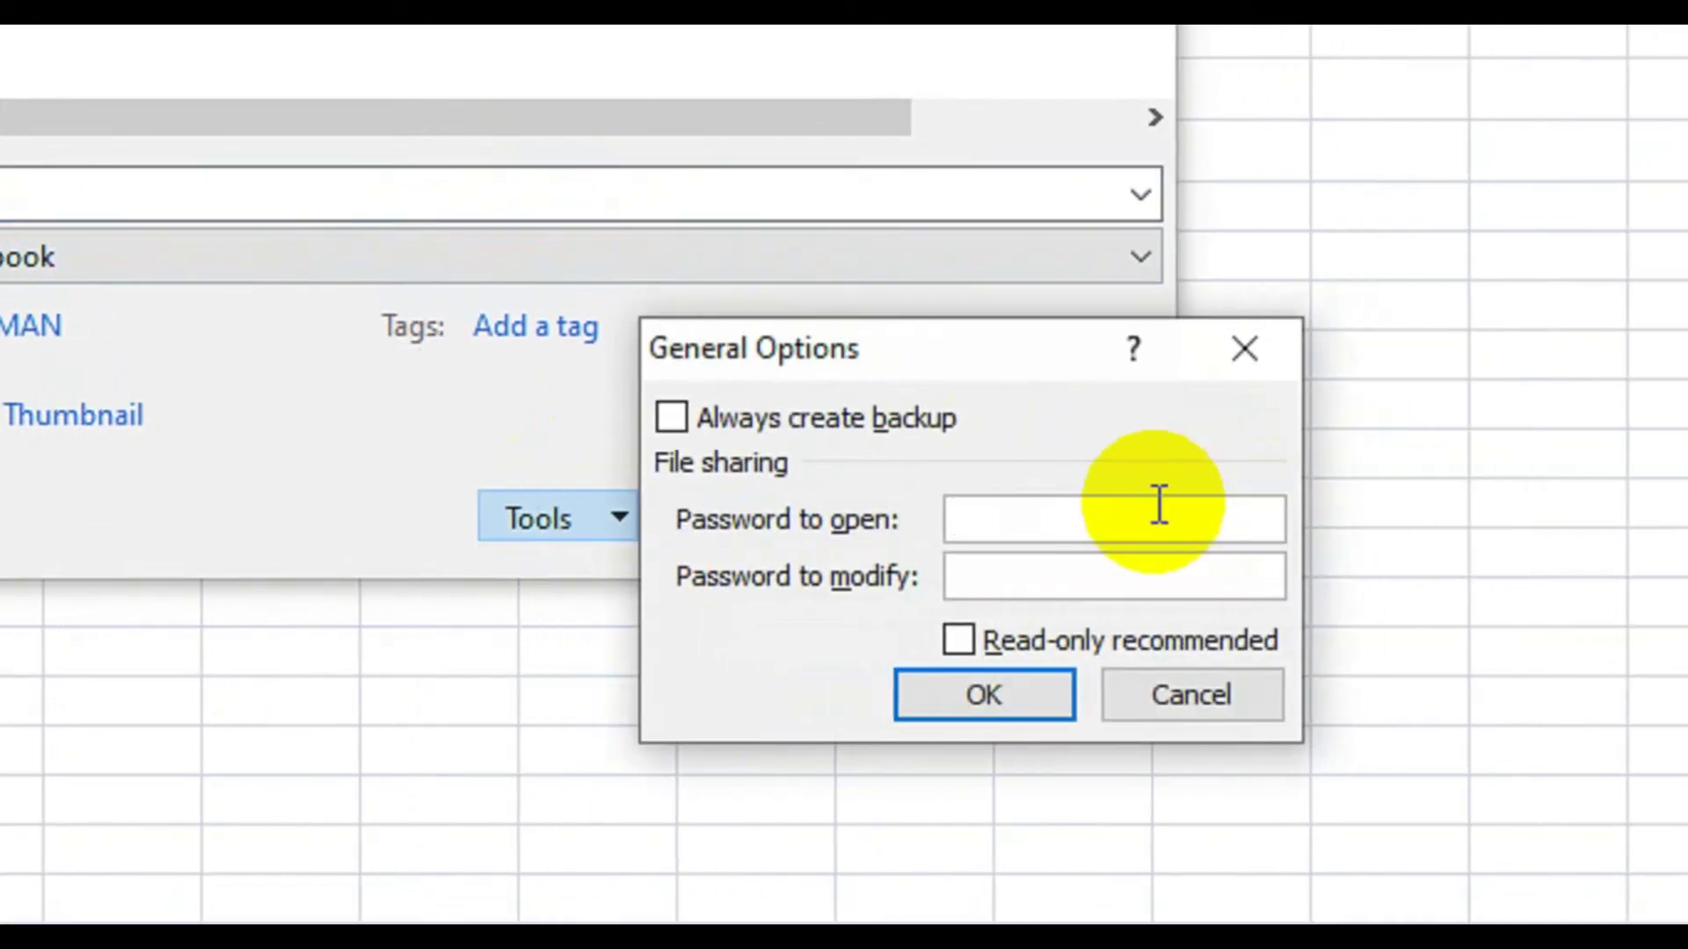
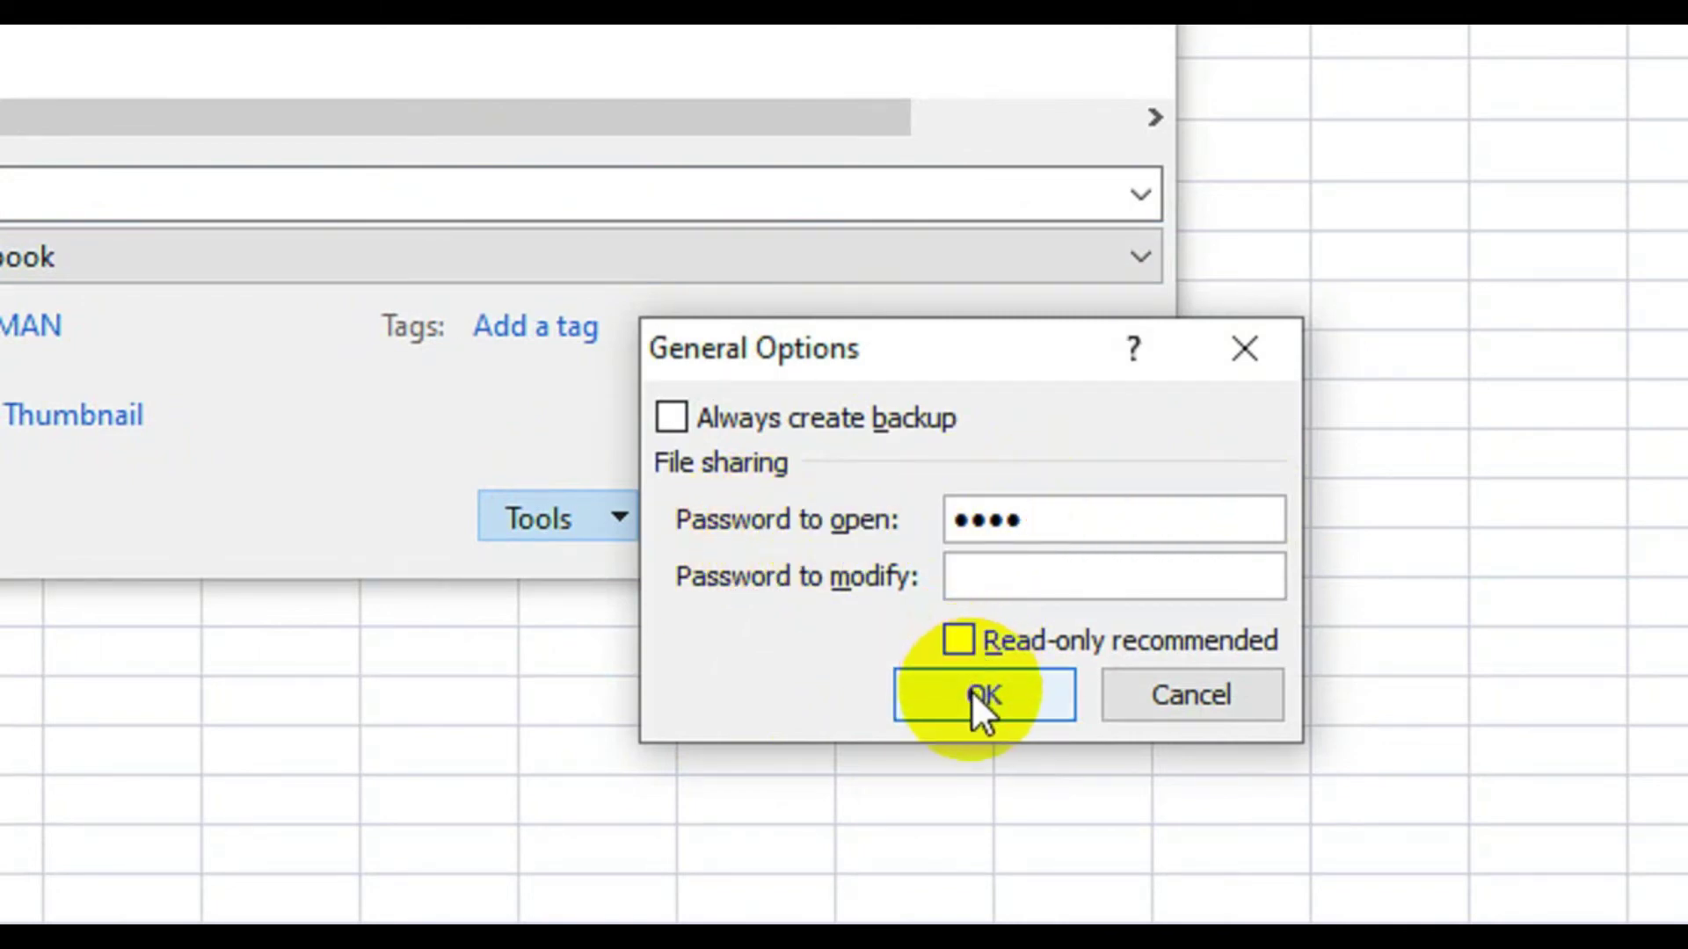
Step: Set and confirm a password required to open the workbook copy
left_click(996, 697)
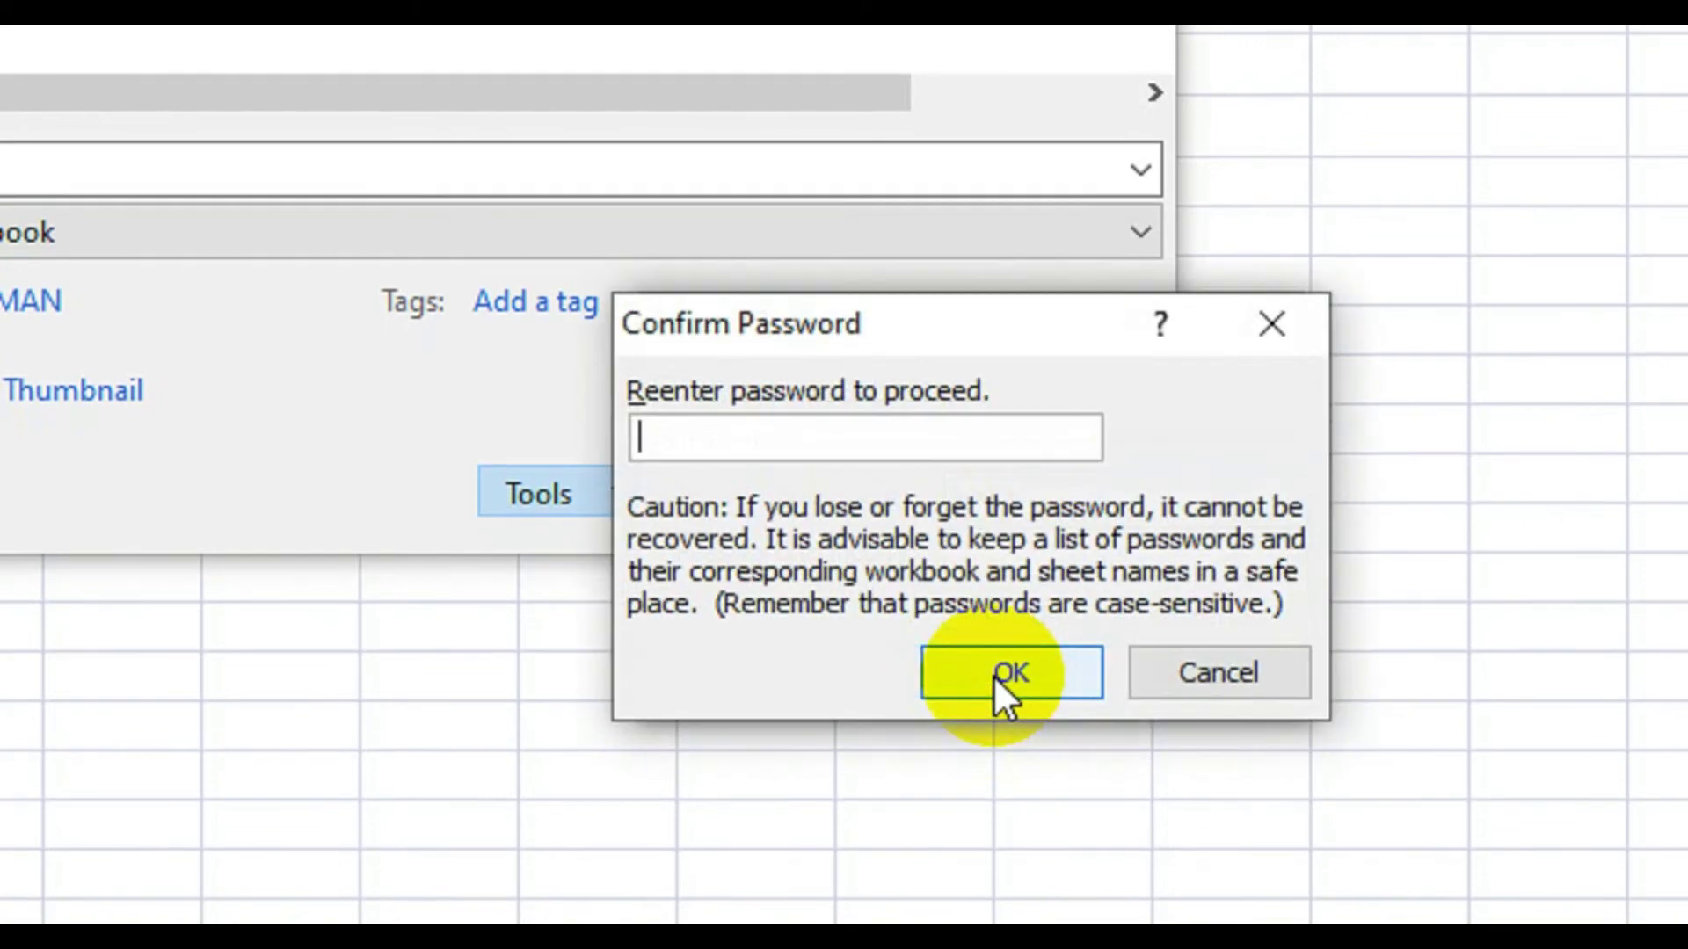
left_click(993, 675)
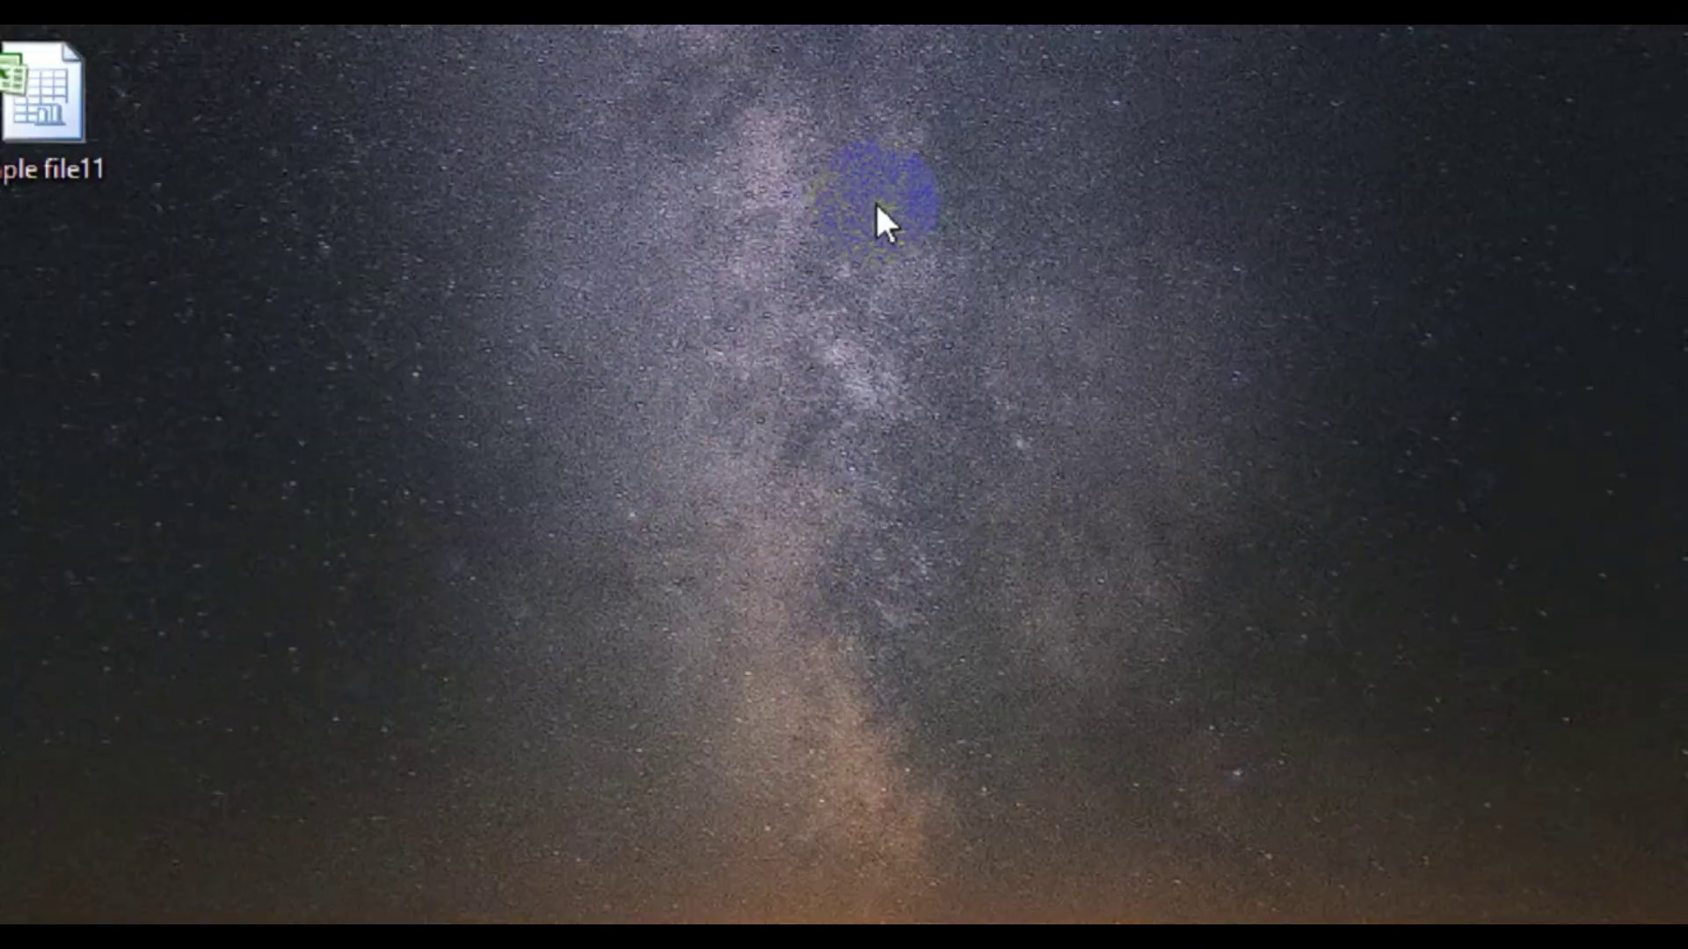
Step: Open the 'simple file11' copy from the desktop, triggering its password prompt
left_click(152, 167)
left_click(631, 78)
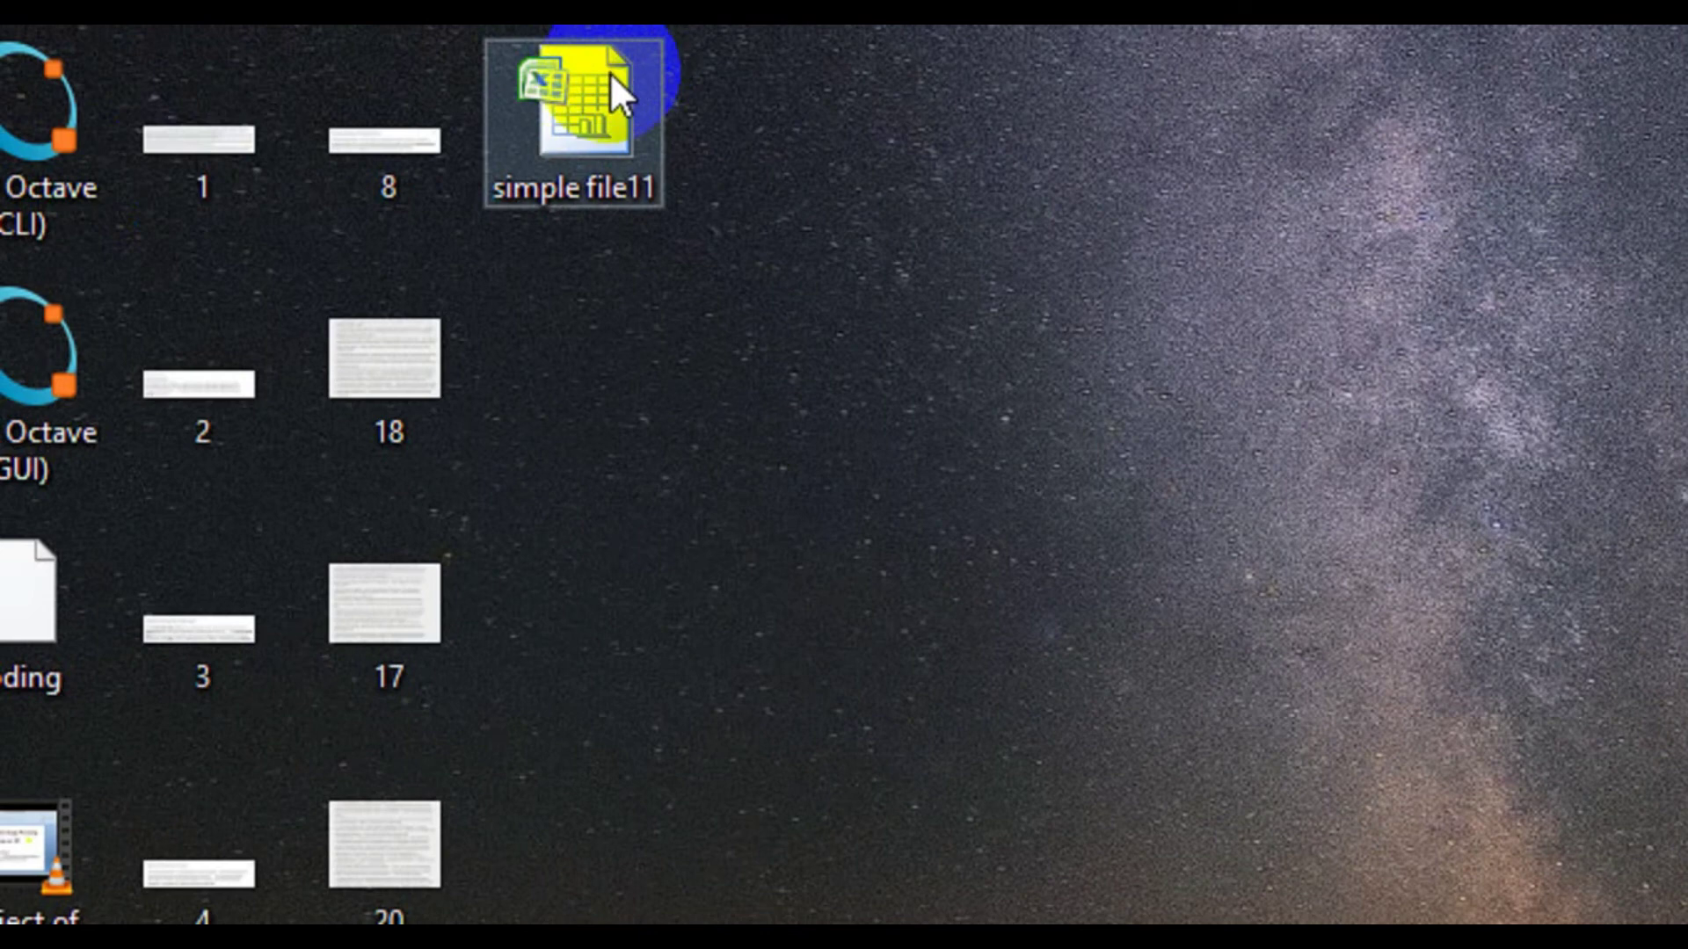
double_click(609, 72)
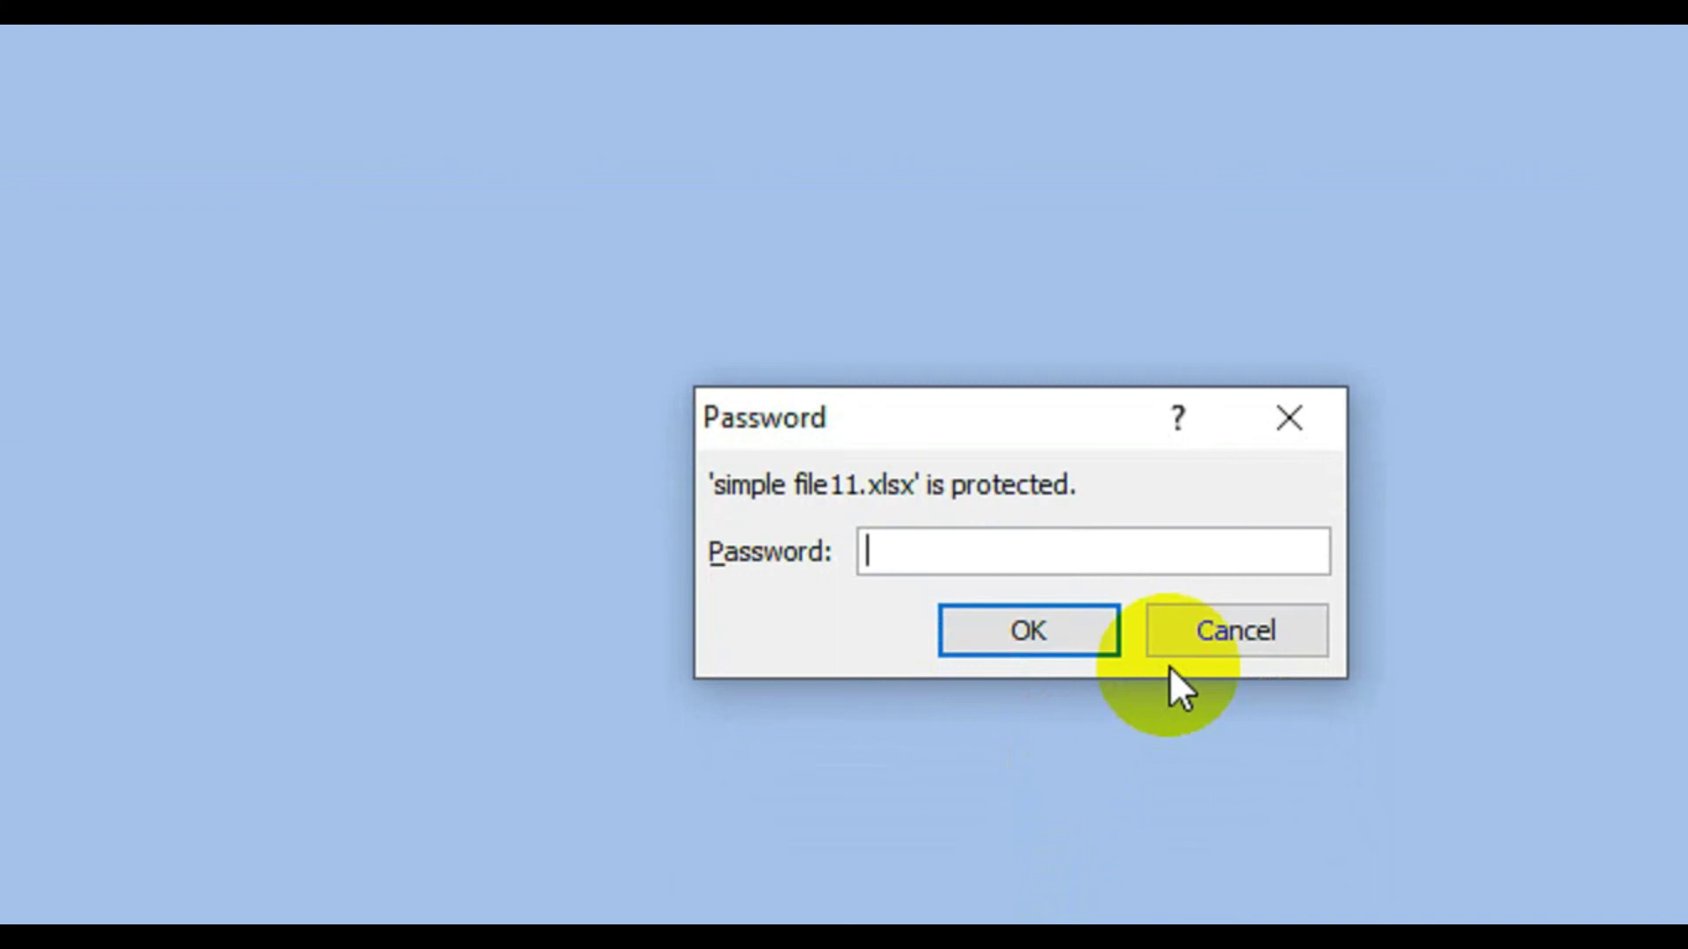
Step: Enter the open password to load 'simple file11'
key("Return")
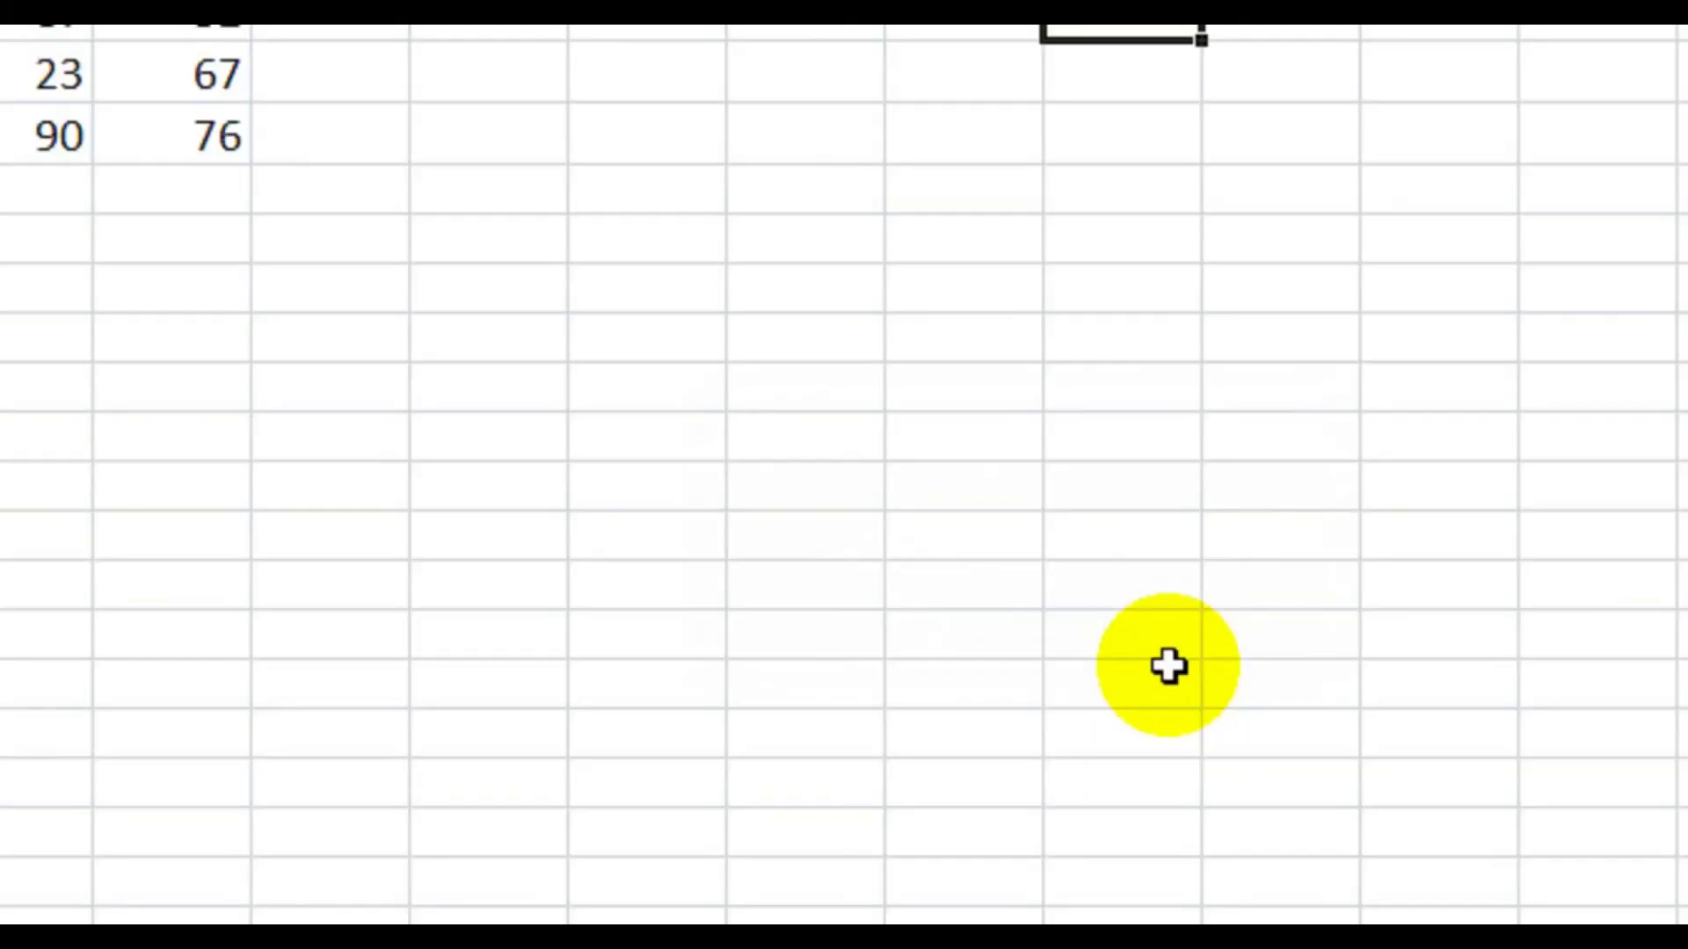